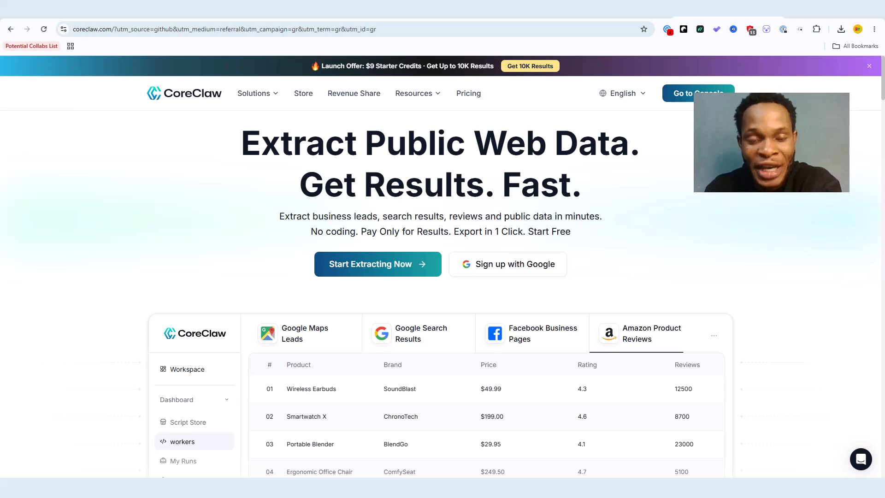
Step: Look through the Google Maps search results for restaurants in California, USA
{"action": "scroll", "coordinate": [473, 457], "scroll_direction": "down", "scroll_amount": 2}
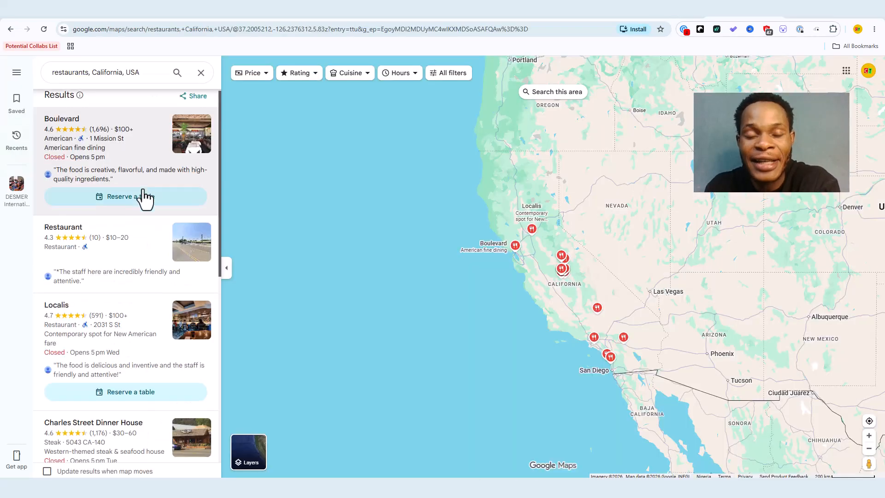
{"action": "scroll", "coordinate": [158, 220], "scroll_direction": "down", "scroll_amount": 15}
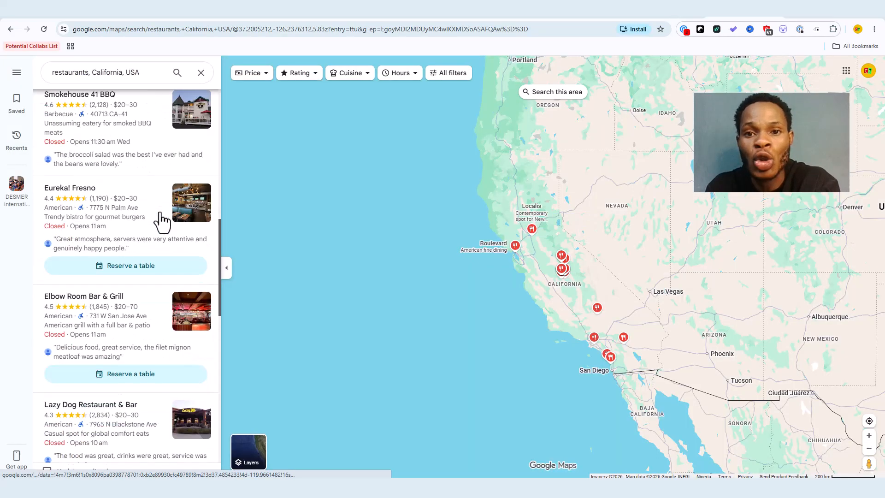
{"action": "scroll", "coordinate": [162, 221], "scroll_direction": "down", "scroll_amount": 18}
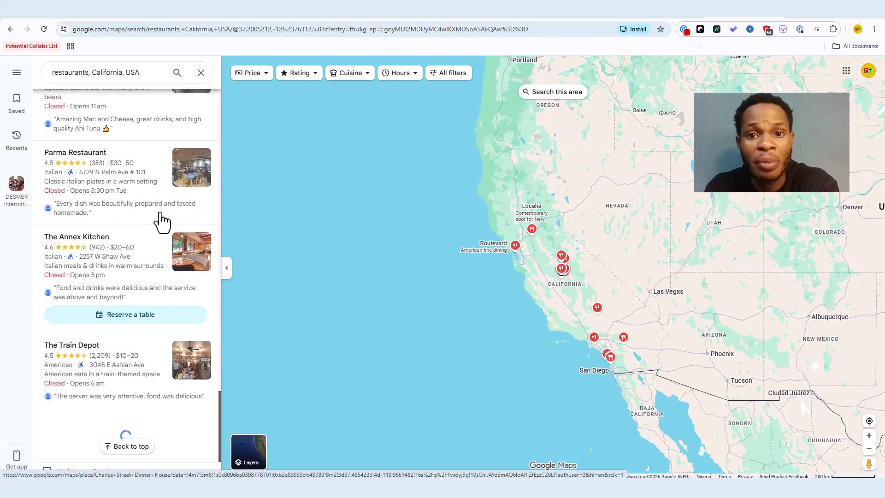
{"action": "scroll", "coordinate": [161, 222], "scroll_direction": "down", "scroll_amount": 20}
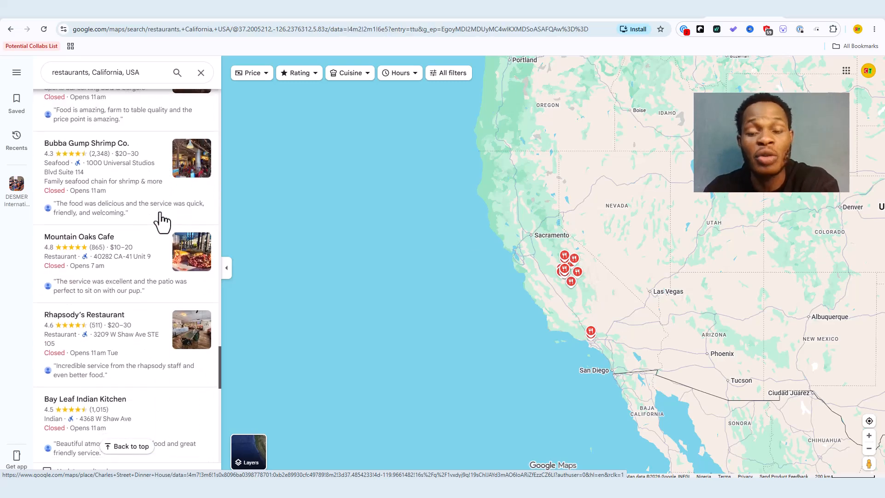
{"action": "scroll", "coordinate": [161, 221], "scroll_direction": "down", "scroll_amount": 18}
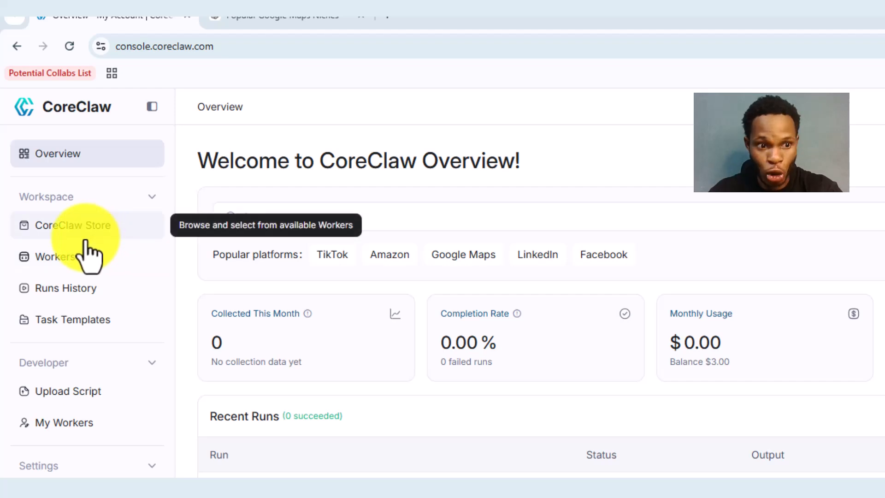
Step: Open the CoreClaw Store and look through the catalogue of available scraping scripts
{"action": "left_click", "coordinate": [85, 232]}
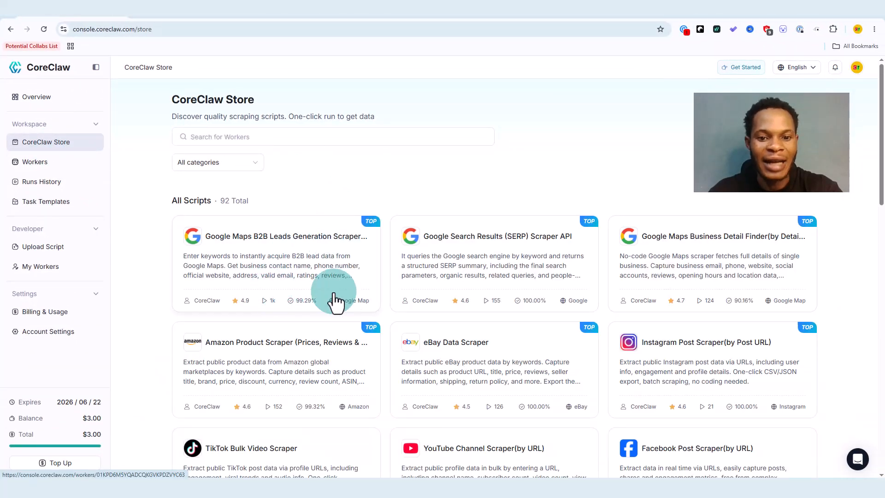
{"action": "scroll", "coordinate": [530, 277], "scroll_direction": "down", "scroll_amount": 3}
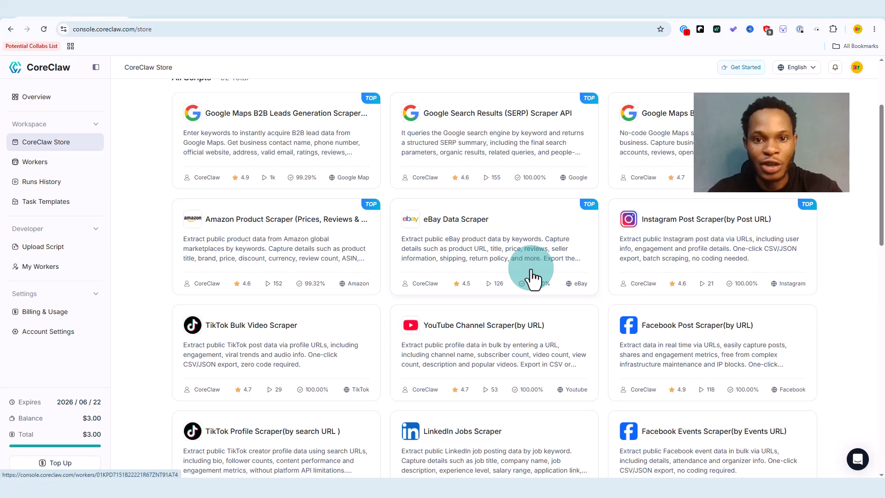
{"action": "scroll", "coordinate": [532, 277], "scroll_direction": "down", "scroll_amount": 2}
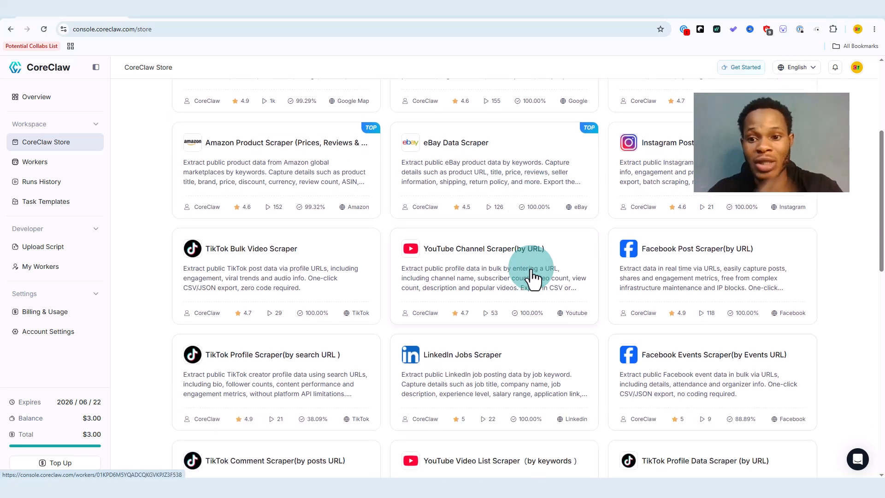
{"action": "scroll", "coordinate": [532, 272], "scroll_direction": "down", "scroll_amount": 2}
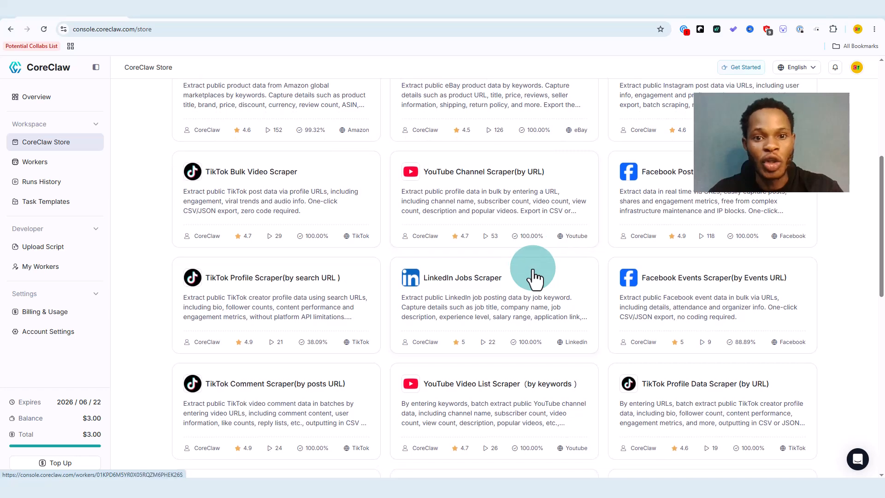
{"action": "scroll", "coordinate": [534, 272], "scroll_direction": "down", "scroll_amount": 4}
{"action": "scroll", "coordinate": [534, 272], "scroll_direction": "up", "scroll_amount": 10}
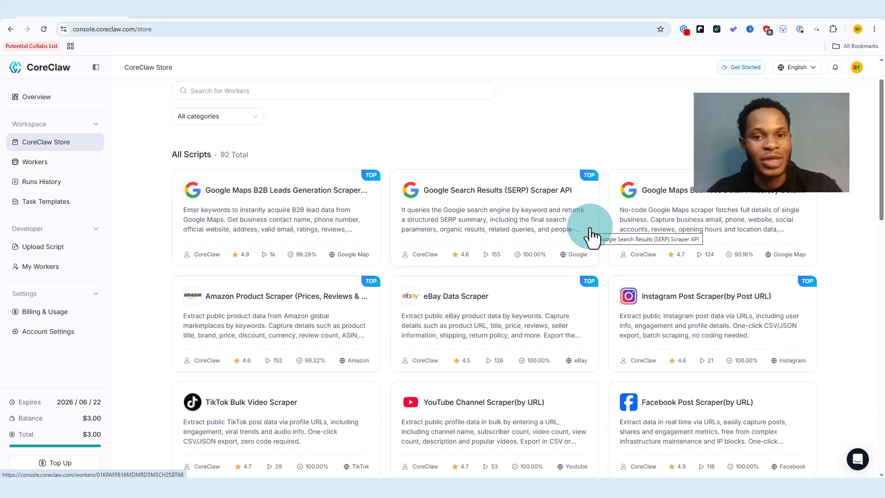
{"action": "scroll", "coordinate": [590, 236], "scroll_direction": "down", "scroll_amount": 1}
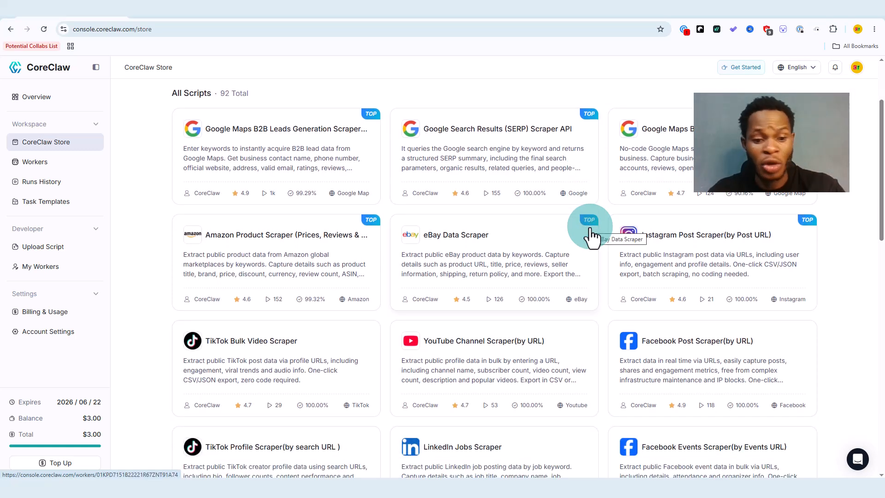
{"action": "scroll", "coordinate": [592, 238], "scroll_direction": "down", "scroll_amount": 2}
{"action": "scroll", "coordinate": [593, 239], "scroll_direction": "down", "scroll_amount": 3}
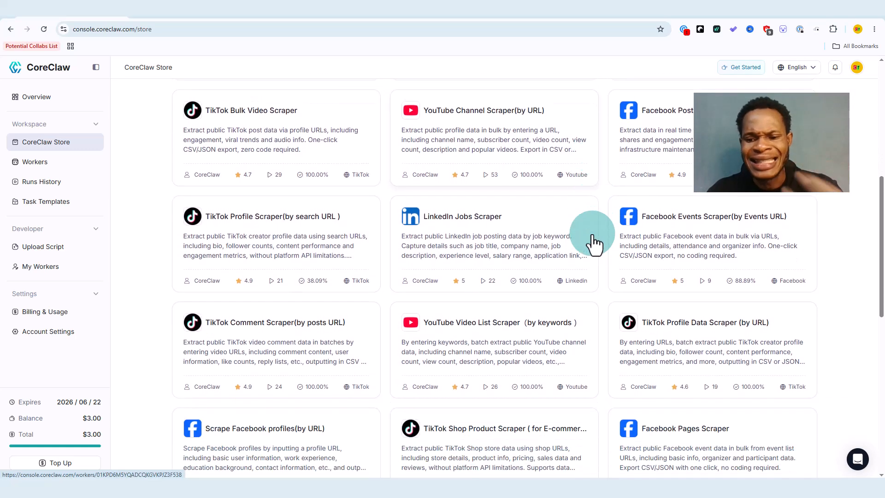
{"action": "scroll", "coordinate": [594, 243], "scroll_direction": "down", "scroll_amount": 2}
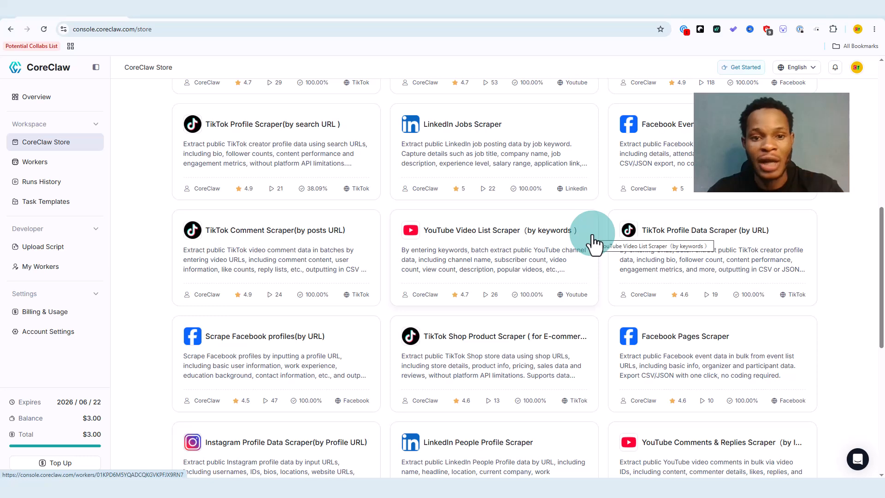
Step: Open the Google Maps B2B Leads Generation Scraper (by Keyword) from the store listing
{"action": "scroll", "coordinate": [595, 243], "scroll_direction": "up", "scroll_amount": 2}
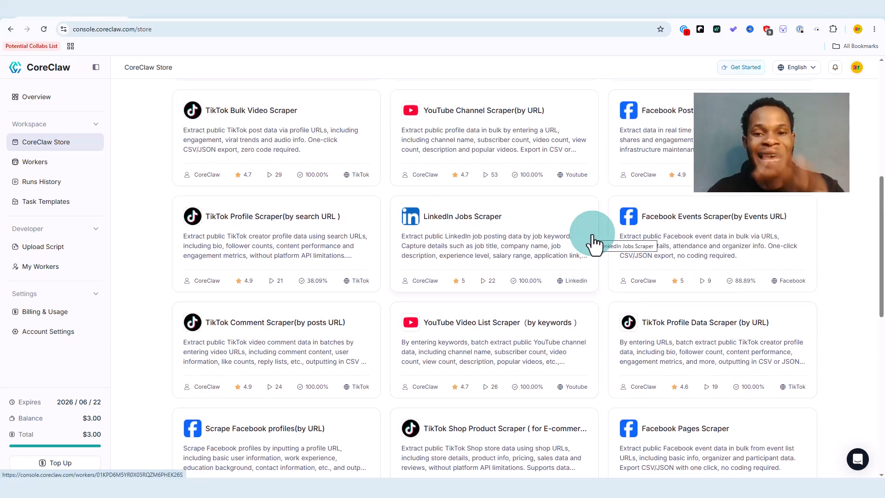
{"action": "scroll", "coordinate": [593, 240], "scroll_direction": "up", "scroll_amount": 4}
{"action": "scroll", "coordinate": [259, 79], "scroll_direction": "up", "scroll_amount": 2}
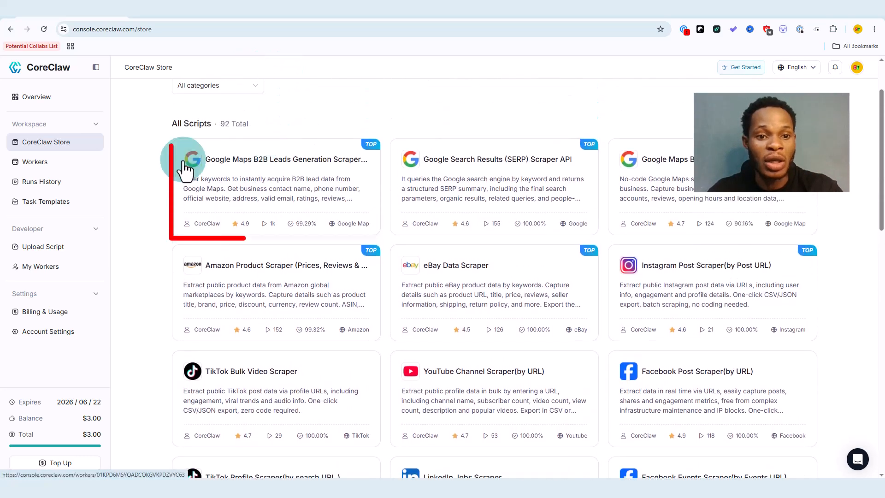
{"action": "left_click", "coordinate": [256, 191]}
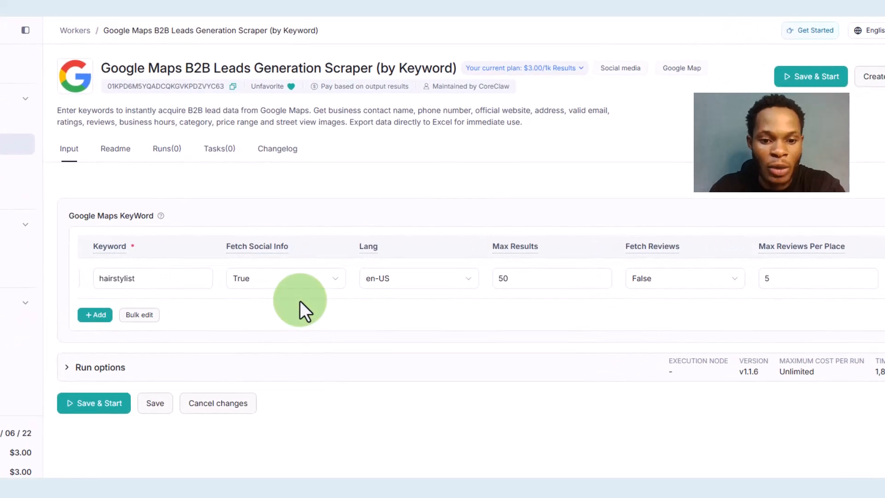
Step: Replace the keyword in the New York, USA row with "Restaurants", copied from the sticky note
{"action": "left_click_drag", "start_coordinate": [234, 305], "coordinate": [76, 317]}
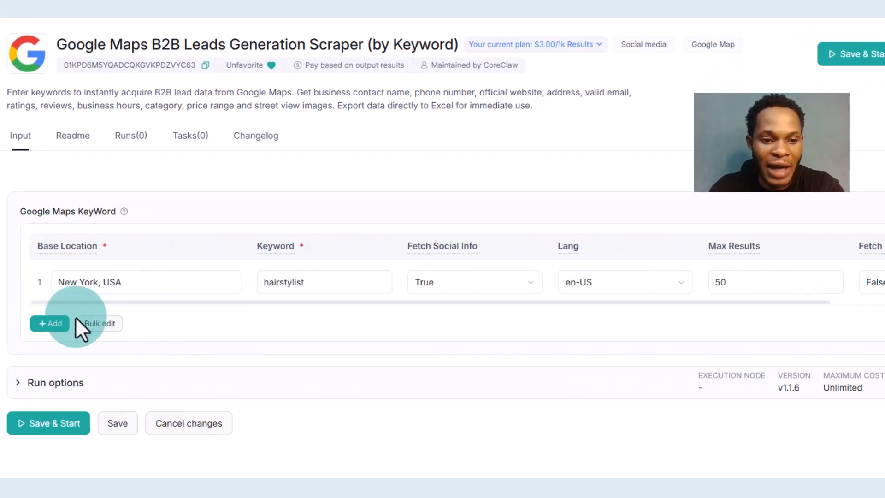
{"action": "left_click", "coordinate": [165, 286]}
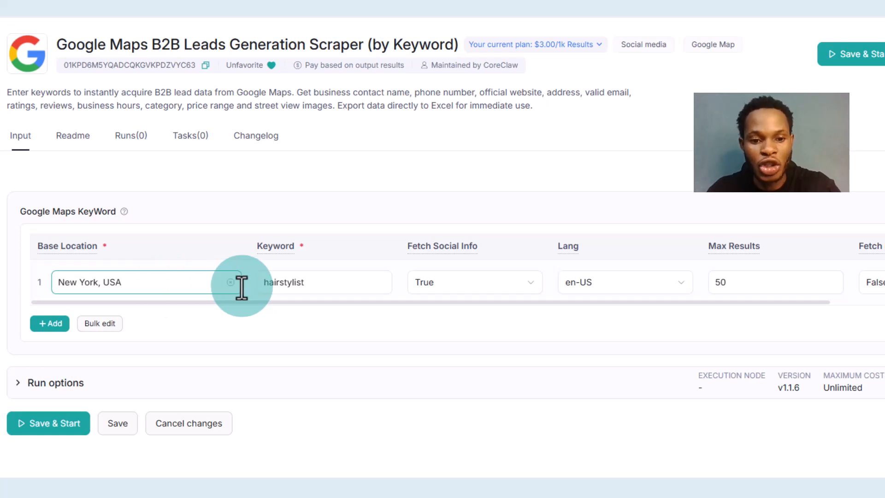
{"action": "left_click", "coordinate": [304, 280]}
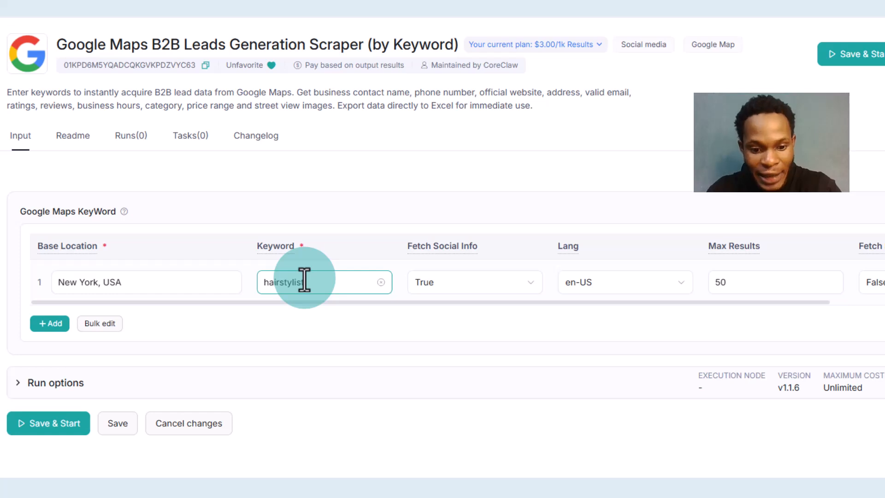
{"action": "key", "text": "alt+Tab"}
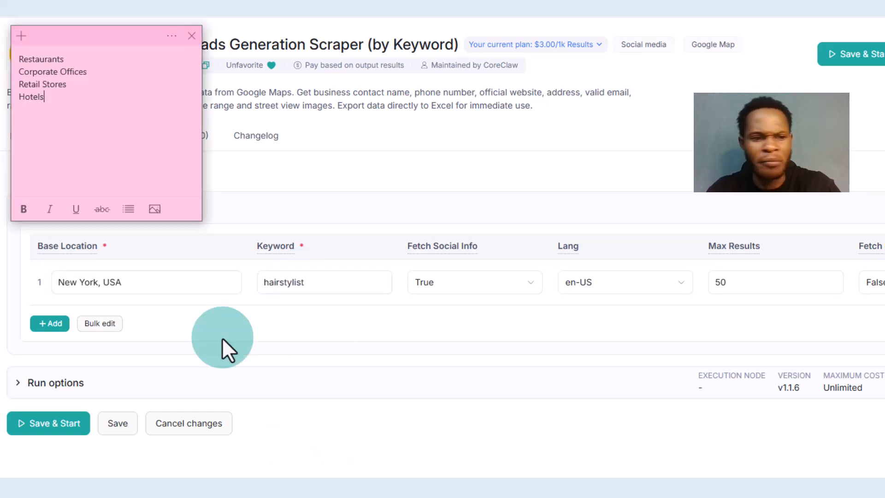
{"action": "double_click", "coordinate": [39, 60]}
{"action": "key", "text": "ctrl+c"}
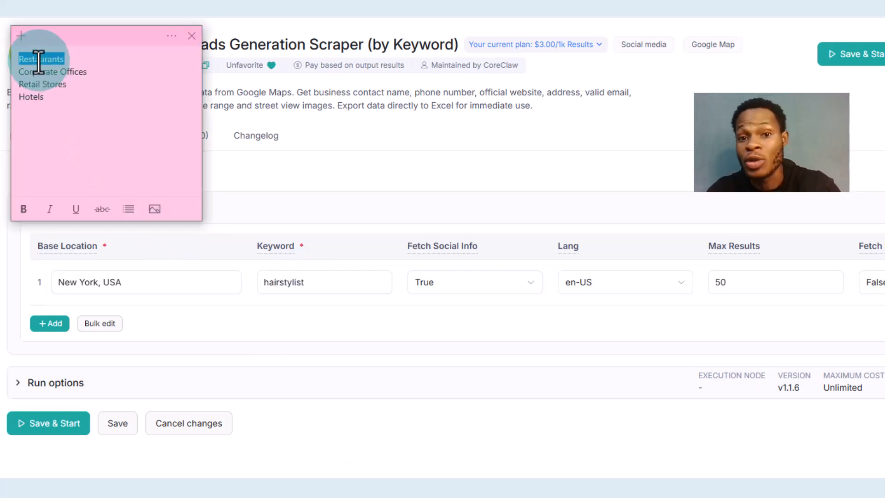
{"action": "right_click", "coordinate": [39, 60]}
{"action": "left_click", "coordinate": [57, 74]}
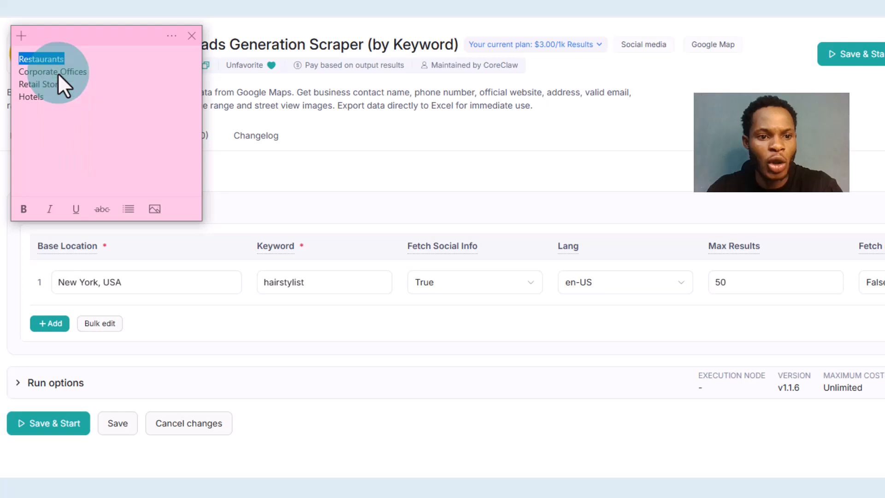
{"action": "left_click", "coordinate": [344, 279]}
{"action": "left_click", "coordinate": [381, 282]}
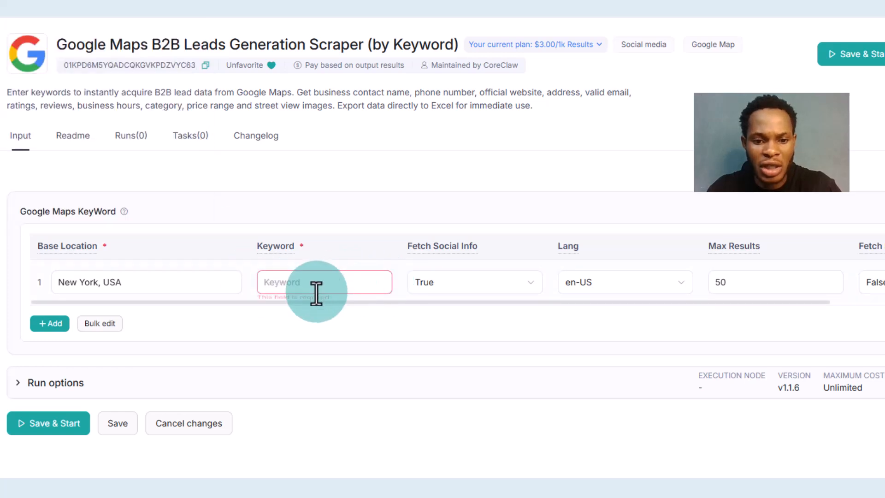
{"action": "key", "text": "ctrl+v"}
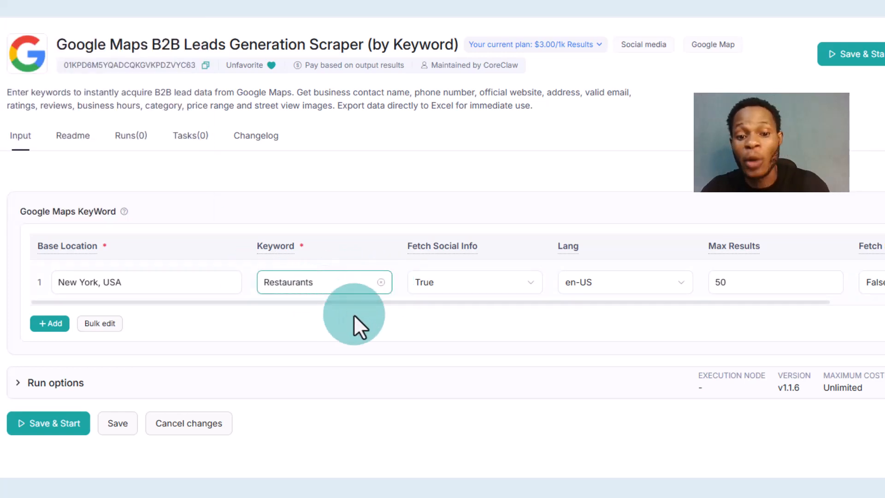
Step: Set Fetch Reviews to True for the Restaurants keyword row
{"action": "left_click", "coordinate": [456, 309]}
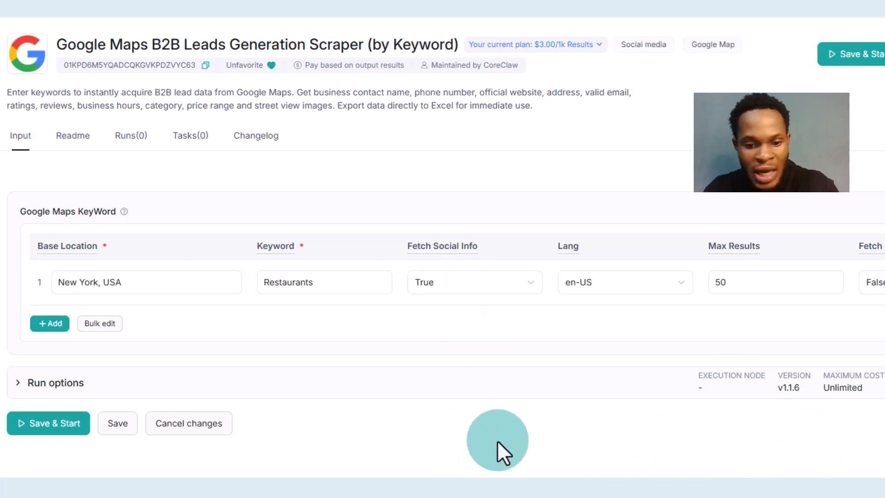
{"action": "left_click", "coordinate": [765, 282]}
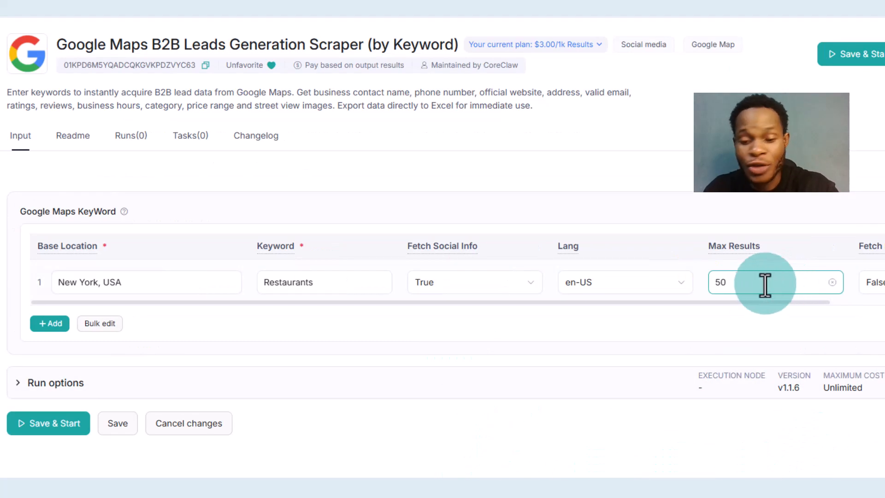
{"action": "left_click_drag", "start_coordinate": [766, 302], "coordinate": [861, 305]}
{"action": "left_click", "coordinate": [739, 280]}
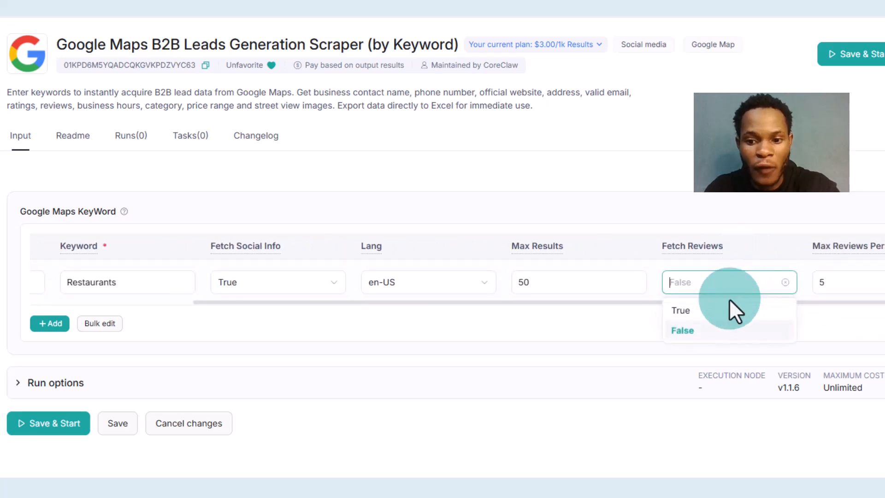
{"action": "left_click", "coordinate": [693, 315]}
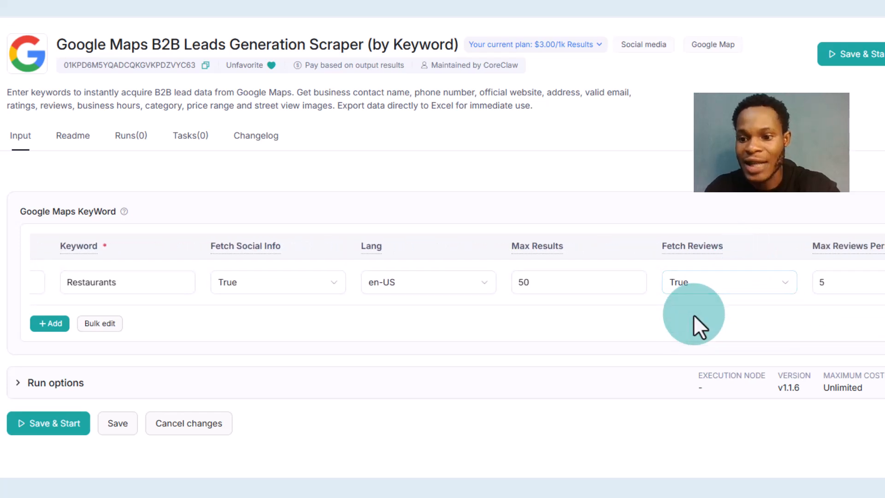
{"action": "left_click", "coordinate": [838, 282]}
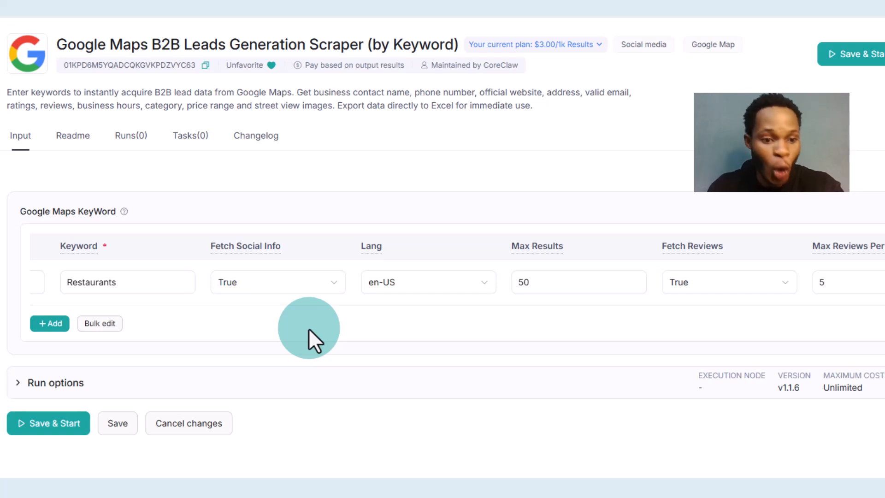
Step: Add a second search row and enter "Corporate Offices" from the sticky note's list as its keyword
{"action": "left_click", "coordinate": [50, 323]}
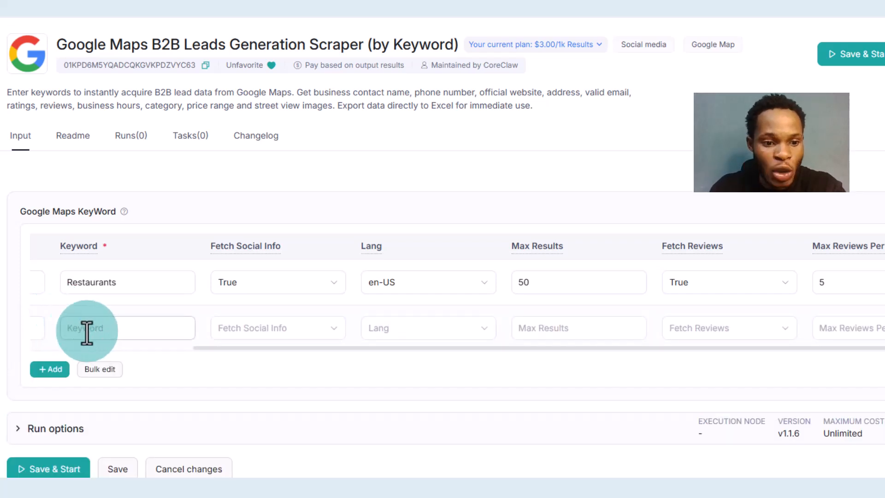
{"action": "left_click", "coordinate": [87, 331]}
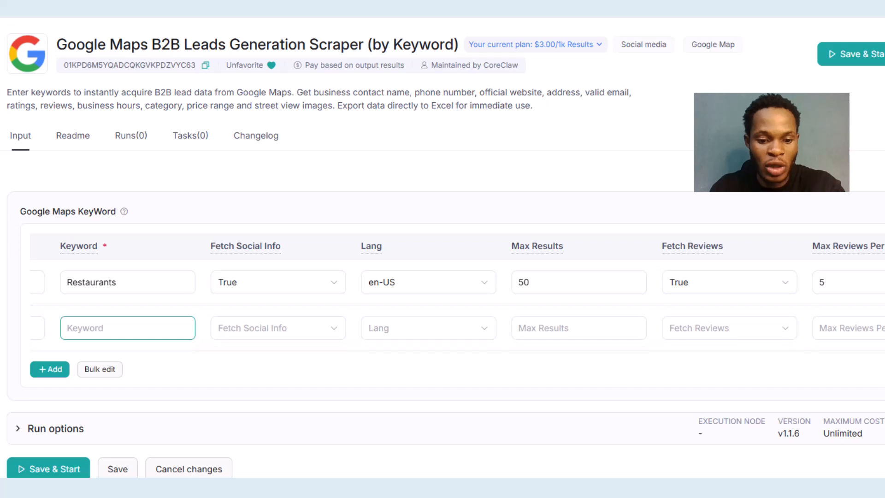
{"action": "key", "text": "alt+Tab"}
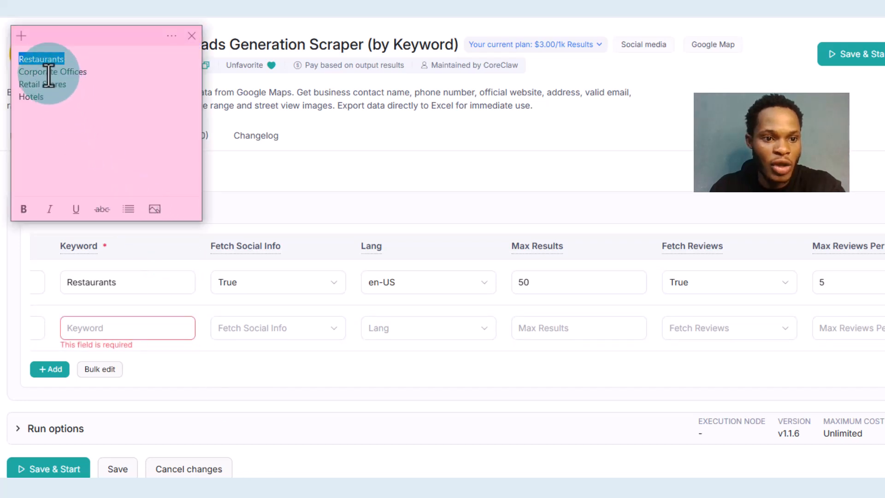
{"action": "left_click_drag", "start_coordinate": [87, 73], "coordinate": [20, 65]}
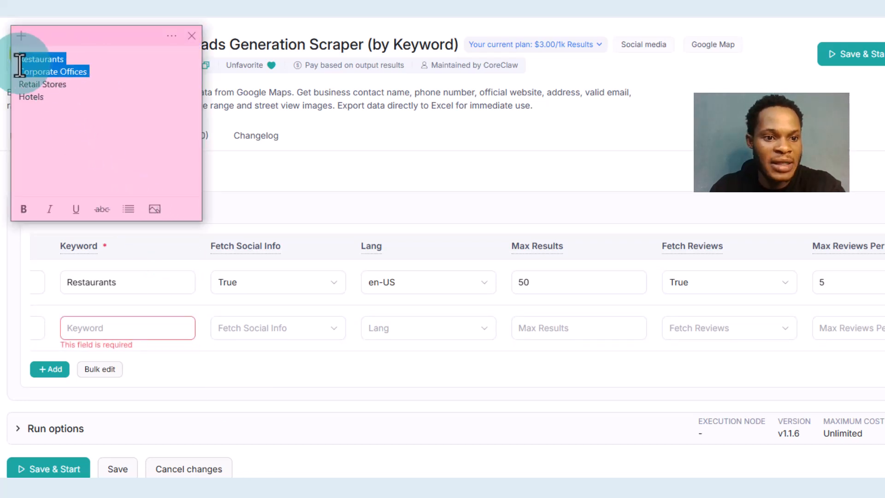
{"action": "left_click", "coordinate": [137, 330]}
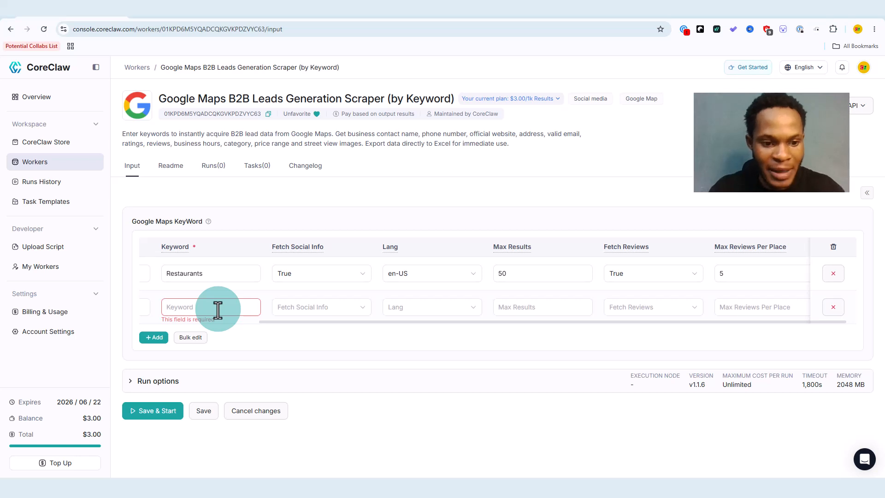
{"action": "type", "text": "Corporate Offices"}
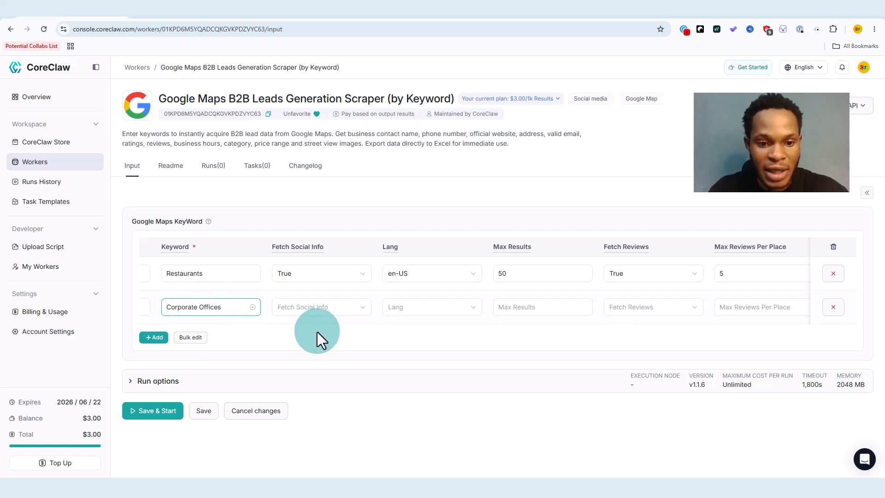
Step: Set Fetch Social Info to True, Lang to English (United States) and Max Results to 50 in the Corporate Offices row
{"action": "left_click", "coordinate": [317, 305]}
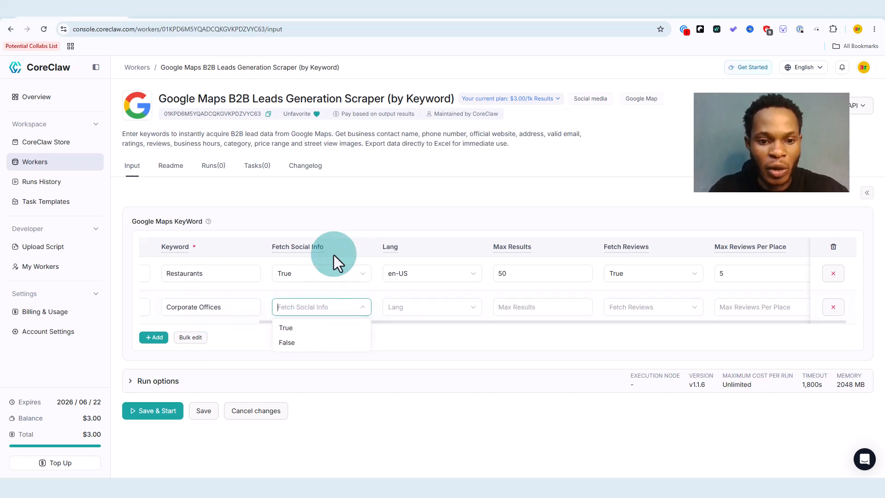
{"action": "left_click", "coordinate": [289, 328]}
{"action": "left_click", "coordinate": [420, 308]}
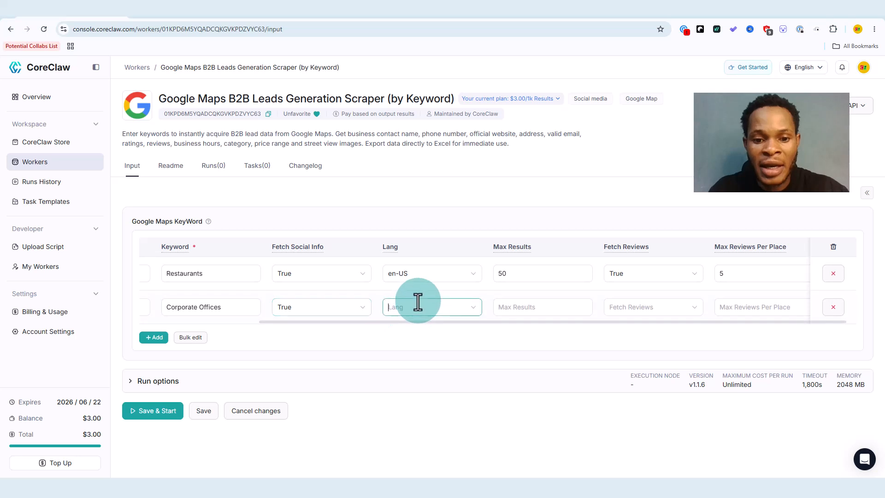
{"action": "scroll", "coordinate": [419, 345], "scroll_direction": "down", "scroll_amount": 5}
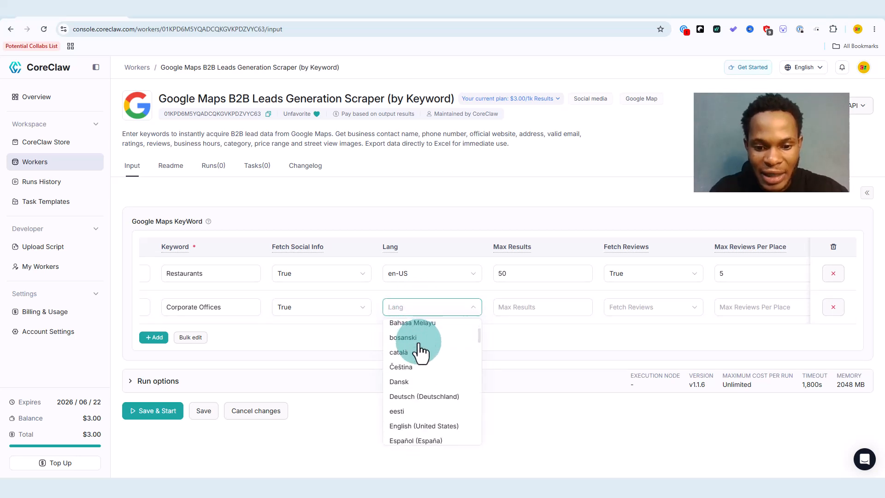
{"action": "left_click", "coordinate": [541, 307]}
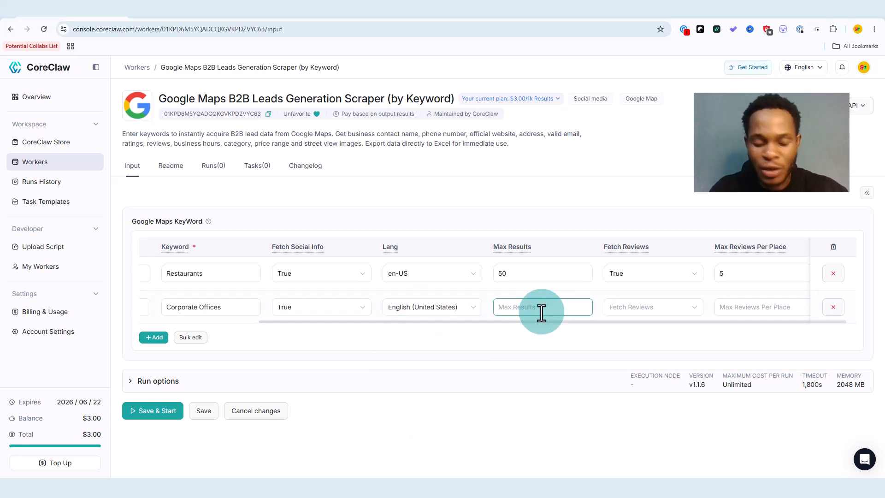
{"action": "type", "text": "50"}
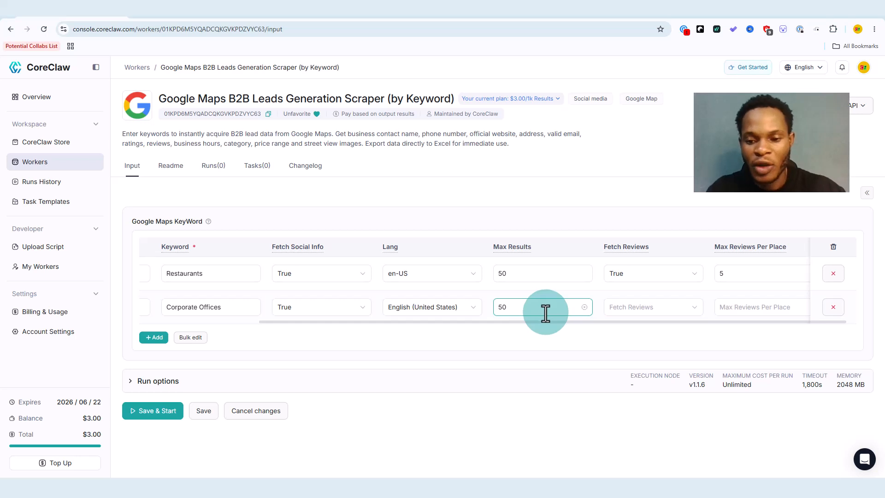
Step: Complete the Corporate Offices row with Fetch Reviews True, Max Reviews Per Place 5 and Base Location "California, United States"
{"action": "left_click", "coordinate": [672, 308]}
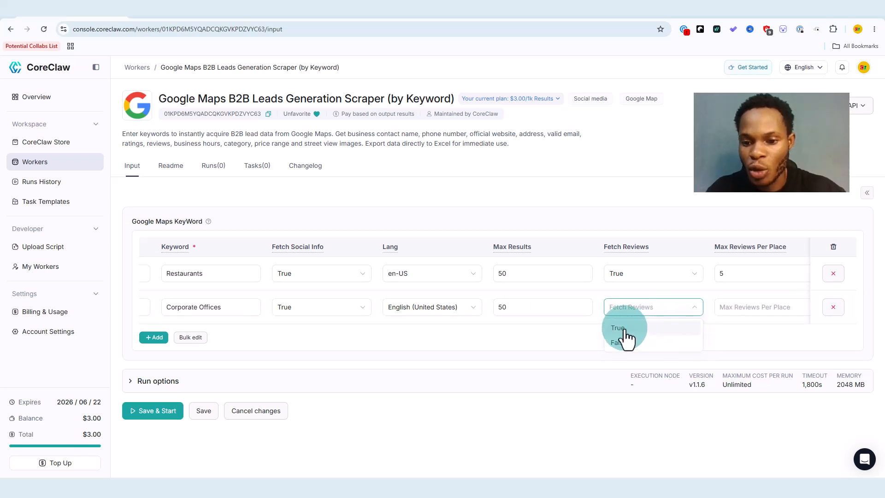
{"action": "left_click", "coordinate": [625, 329]}
{"action": "left_click", "coordinate": [768, 307]}
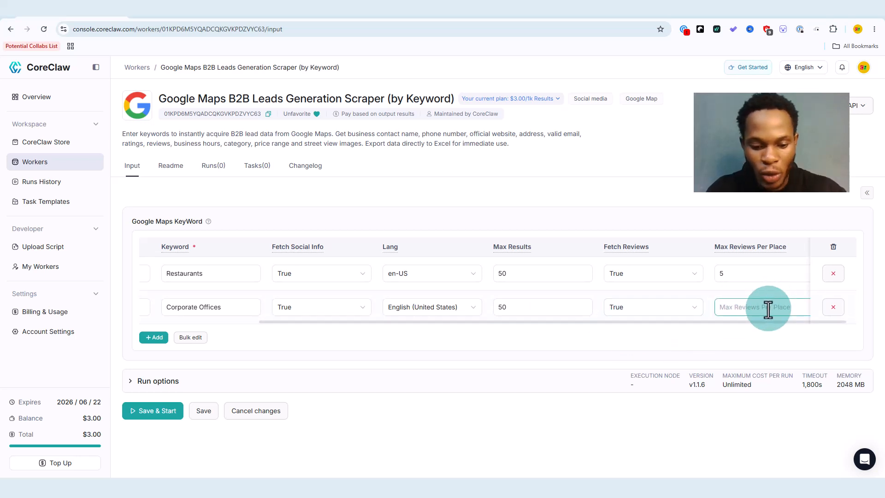
{"action": "type", "text": "5"}
{"action": "key", "text": "Return"}
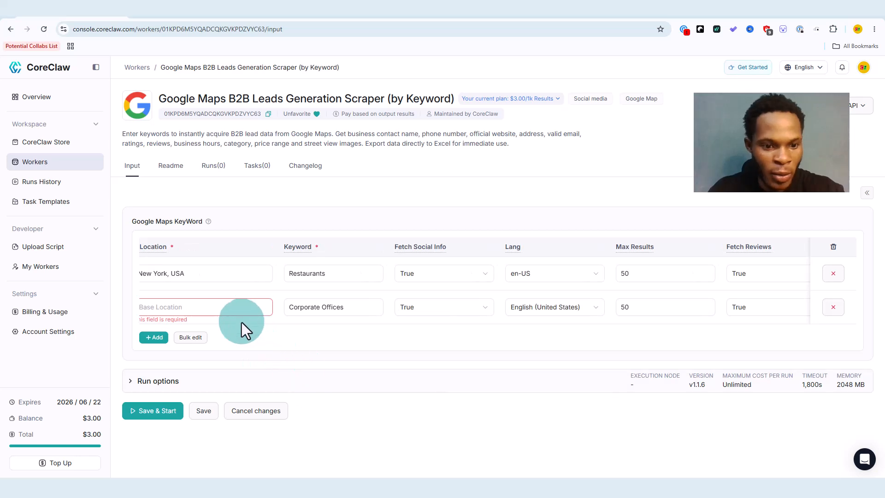
{"action": "type", "text": "California, United States"}
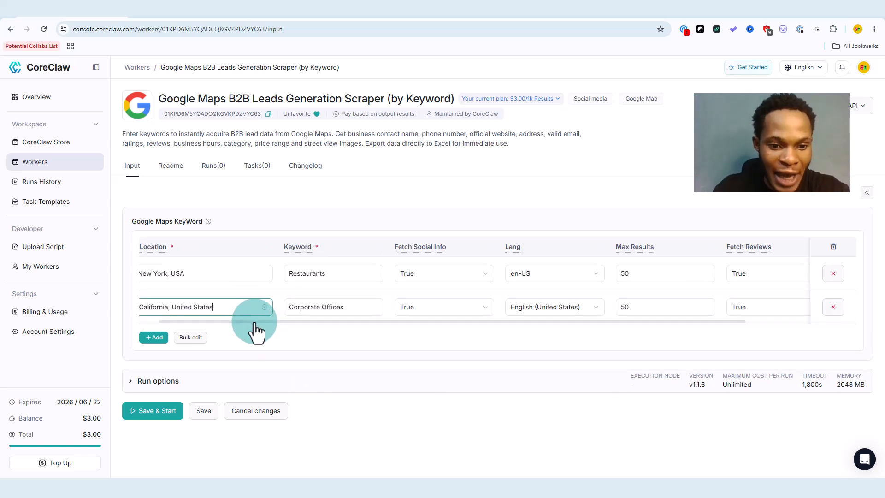
{"action": "left_click_drag", "start_coordinate": [254, 323], "coordinate": [221, 324]}
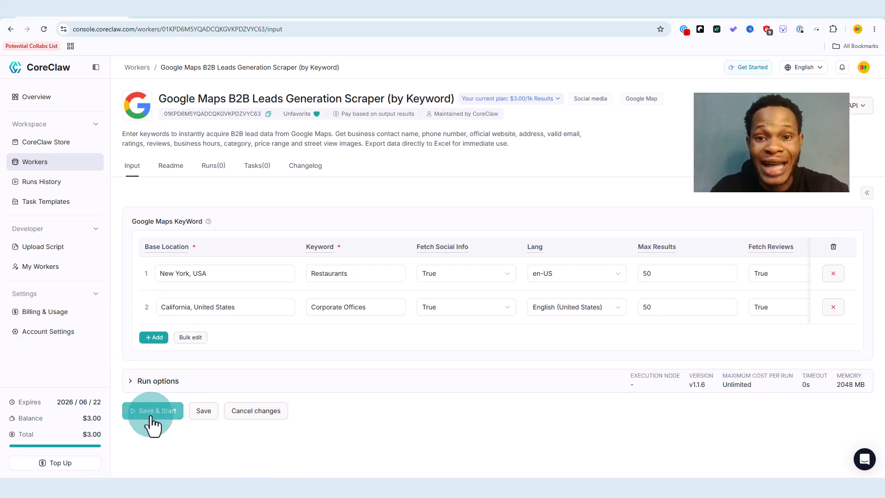
Step: Review the run options for node, version, timeout, memory and cost limit, and save and start the scraper run
{"action": "left_click", "coordinate": [139, 381]}
{"action": "scroll", "coordinate": [313, 394], "scroll_direction": "down", "scroll_amount": 3}
{"action": "scroll", "coordinate": [313, 391], "scroll_direction": "down", "scroll_amount": 1}
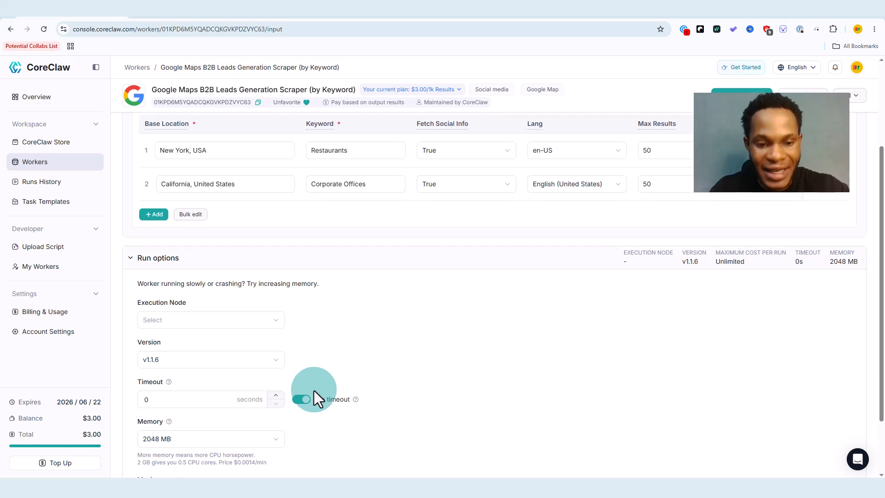
{"action": "scroll", "coordinate": [314, 391], "scroll_direction": "down", "scroll_amount": 2}
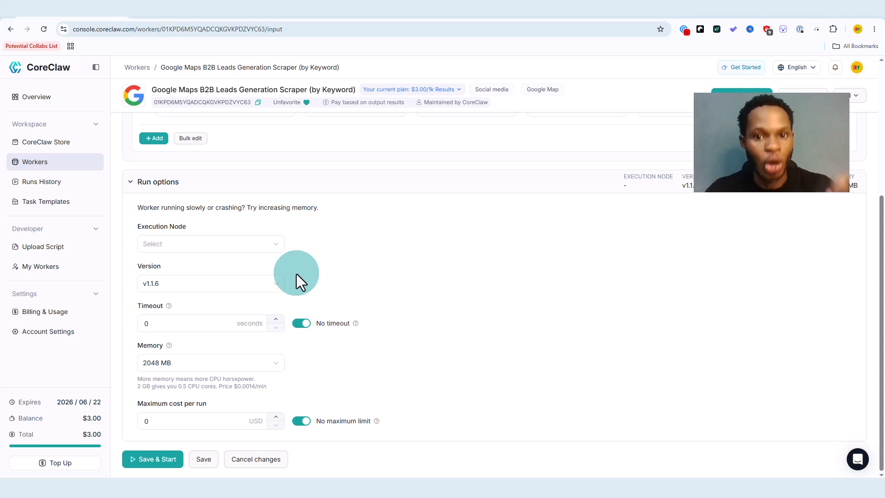
{"action": "scroll", "coordinate": [296, 274], "scroll_direction": "up", "scroll_amount": 5}
{"action": "scroll", "coordinate": [297, 274], "scroll_direction": "down", "scroll_amount": 3}
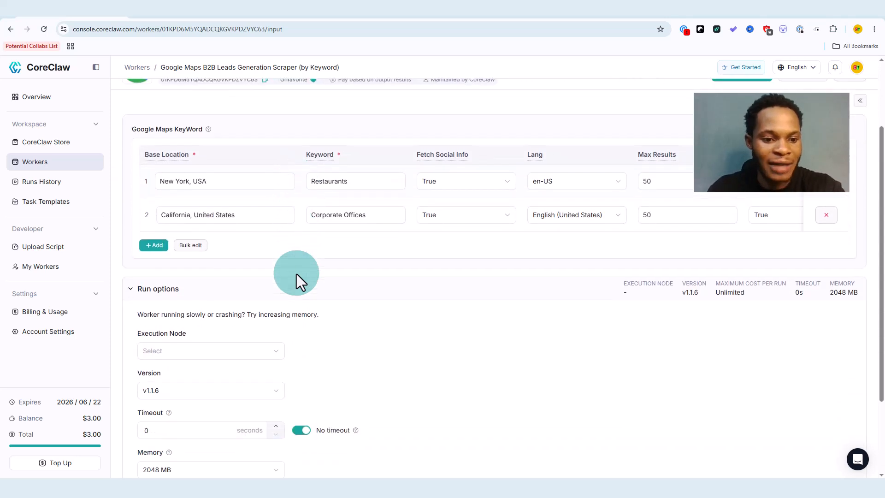
{"action": "left_click", "coordinate": [134, 246]}
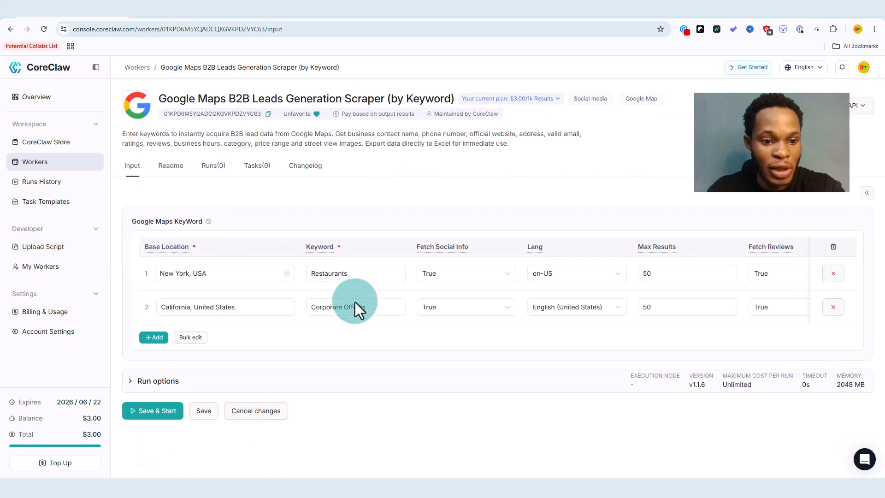
{"action": "left_click", "coordinate": [159, 415]}
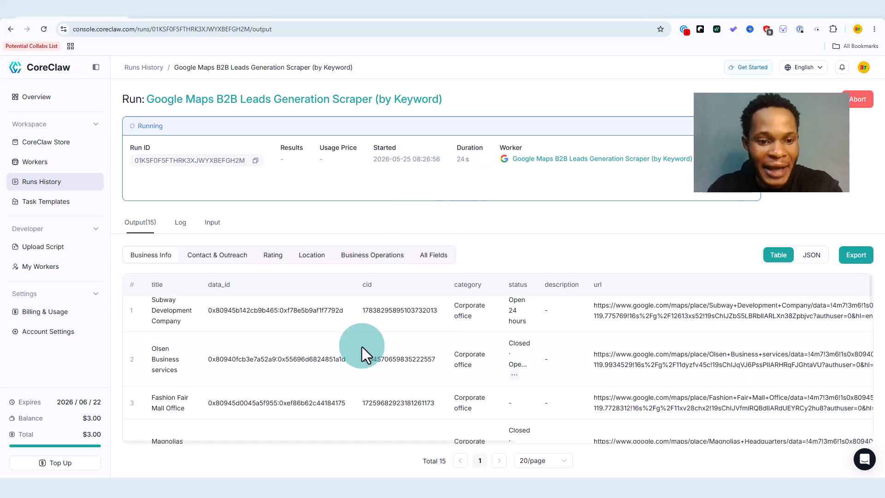
Step: Look through the Business Info results of the running scrape
{"action": "scroll", "coordinate": [361, 346], "scroll_direction": "down", "scroll_amount": 3}
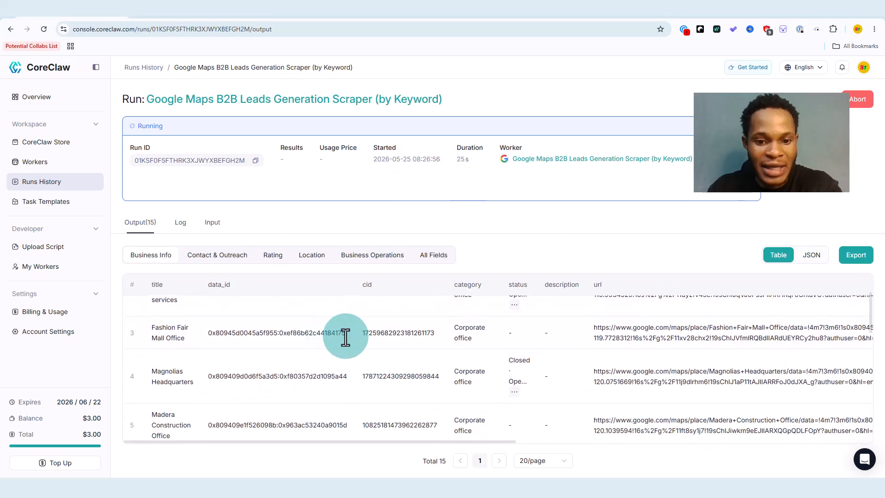
{"action": "scroll", "coordinate": [509, 285], "scroll_direction": "up", "scroll_amount": 3}
{"action": "scroll", "coordinate": [615, 308], "scroll_direction": "down", "scroll_amount": 3}
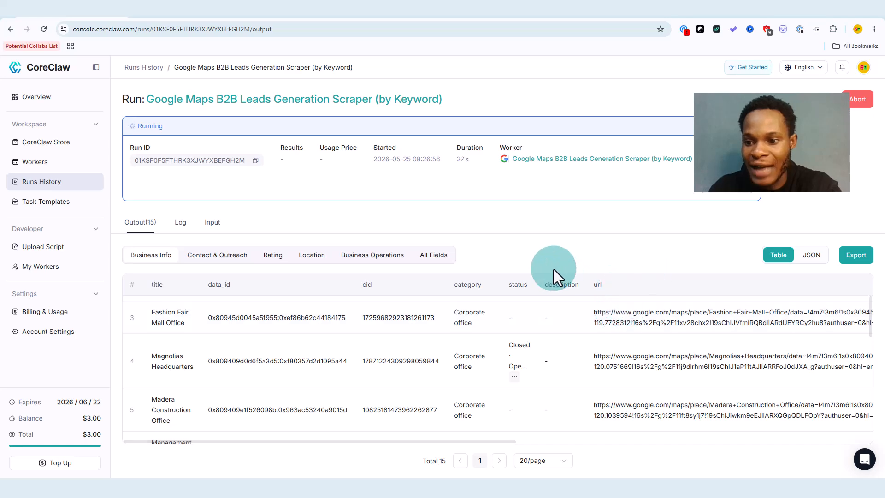
{"action": "scroll", "coordinate": [471, 342], "scroll_direction": "down", "scroll_amount": 4}
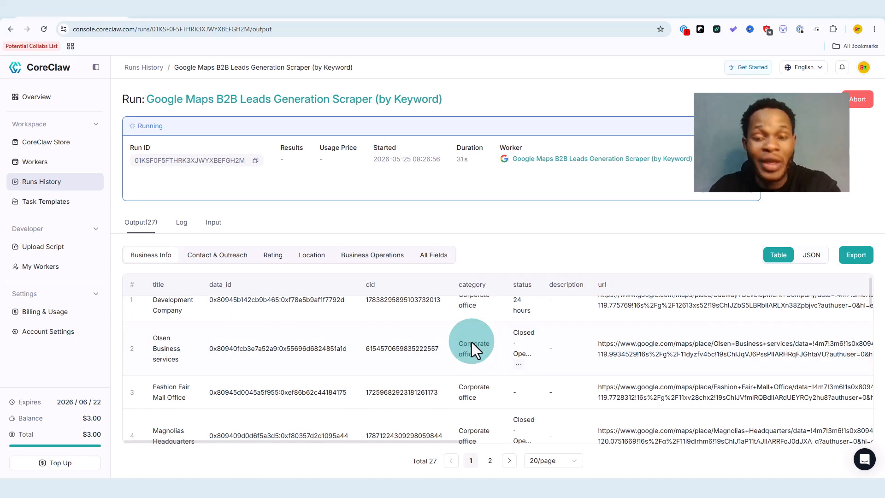
Step: Examine the Contact & Outreach results for phone numbers, emails, websites and social media links of the scraped businesses
{"action": "left_click", "coordinate": [212, 261]}
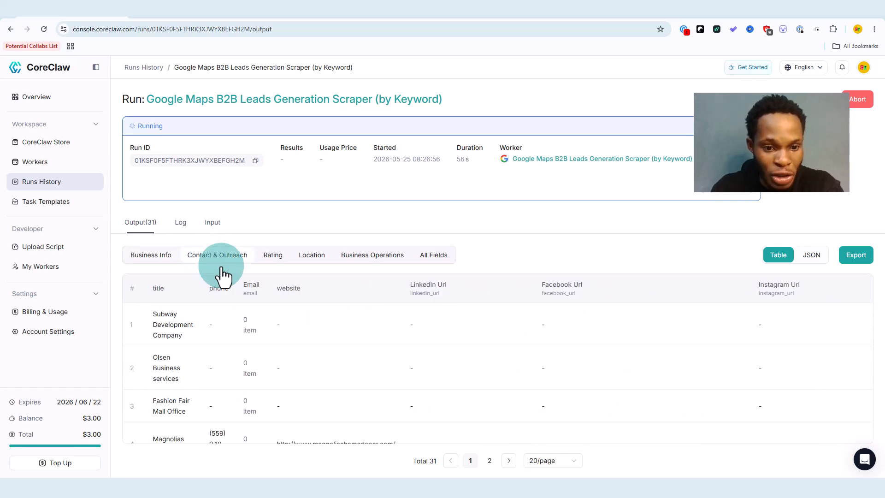
{"action": "scroll", "coordinate": [353, 308], "scroll_direction": "down", "scroll_amount": 1}
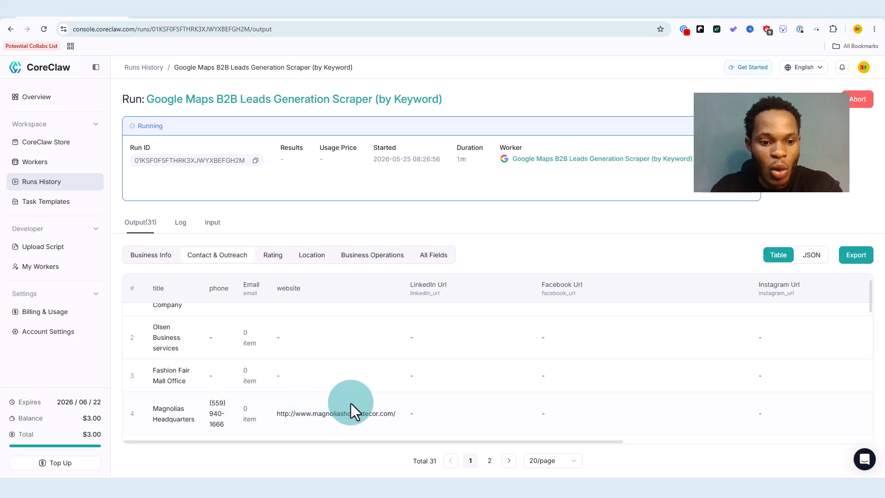
{"action": "scroll", "coordinate": [470, 355], "scroll_direction": "down", "scroll_amount": 2}
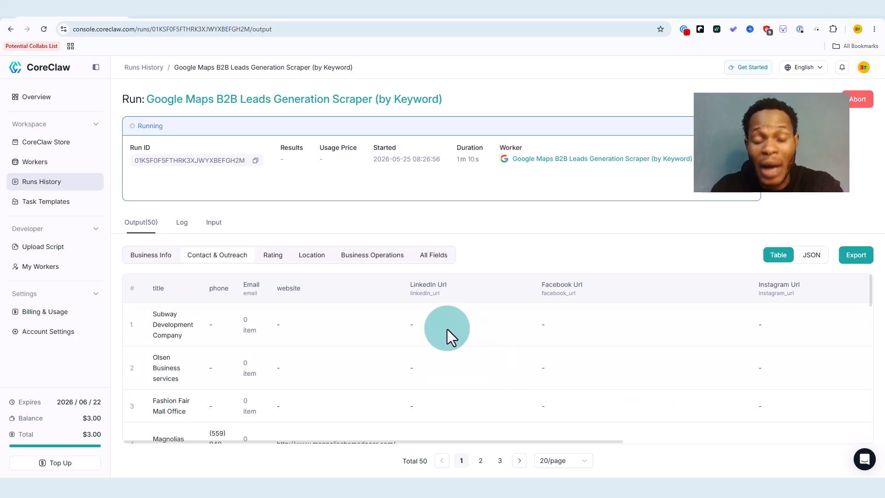
{"action": "scroll", "coordinate": [447, 329], "scroll_direction": "down", "scroll_amount": 5}
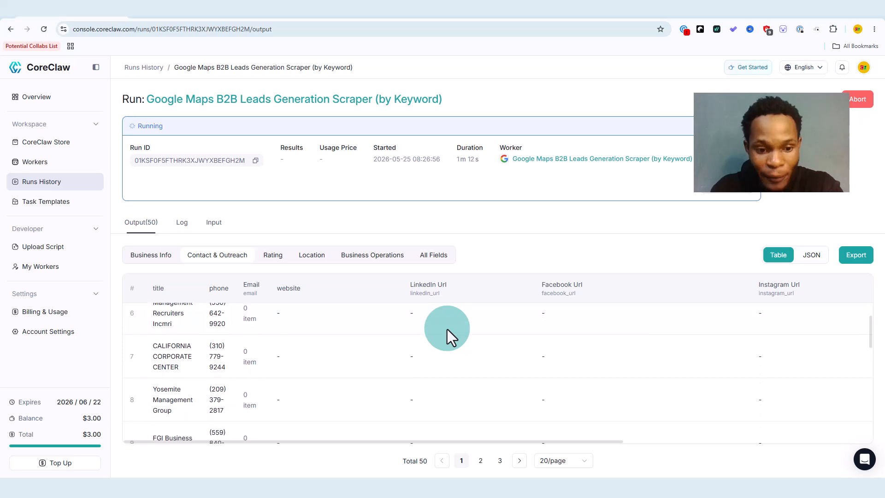
{"action": "scroll", "coordinate": [447, 329], "scroll_direction": "down", "scroll_amount": 5}
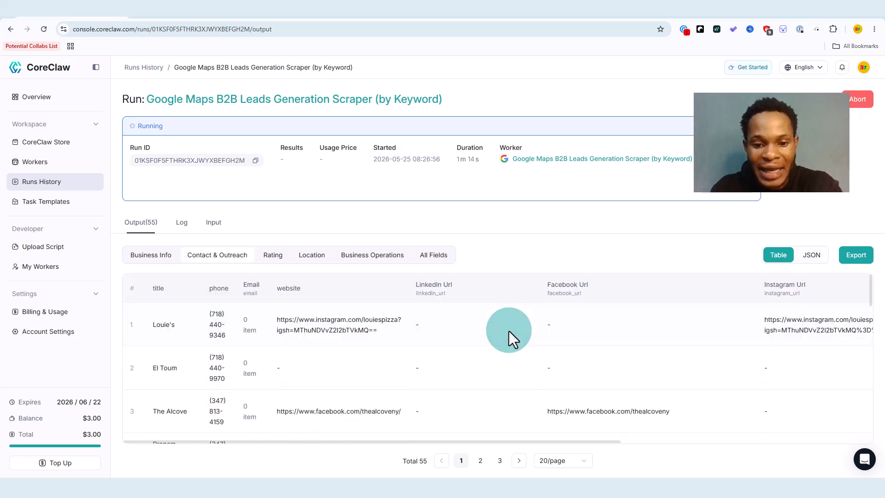
{"action": "scroll", "coordinate": [348, 366], "scroll_direction": "down", "scroll_amount": 2}
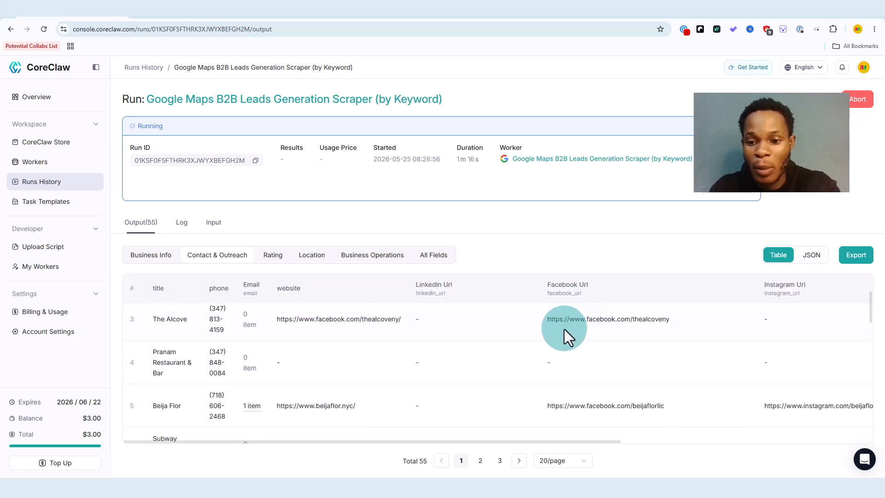
{"action": "scroll", "coordinate": [599, 337], "scroll_direction": "down", "scroll_amount": 2}
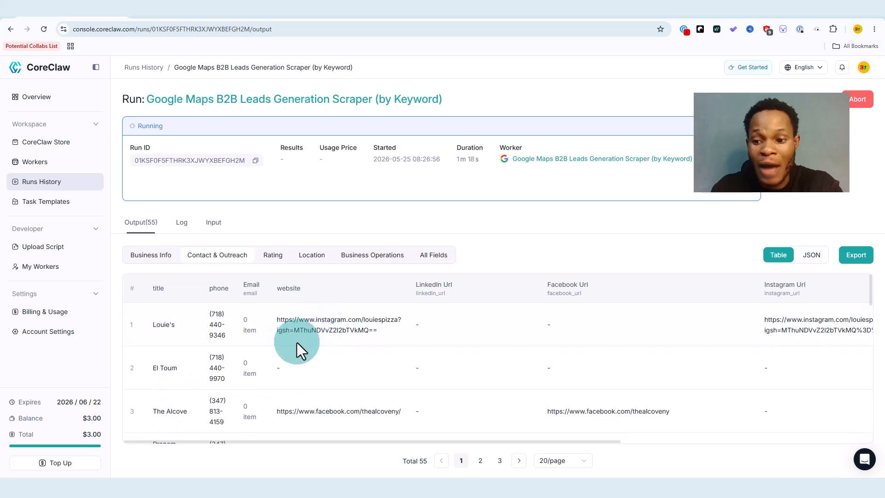
{"action": "scroll", "coordinate": [774, 326], "scroll_direction": "down", "scroll_amount": 3}
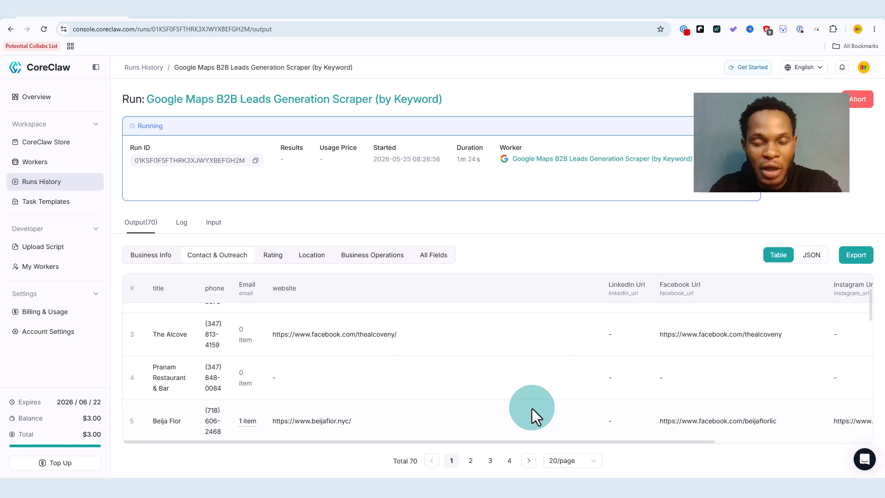
{"action": "scroll", "coordinate": [532, 408], "scroll_direction": "up", "scroll_amount": 2}
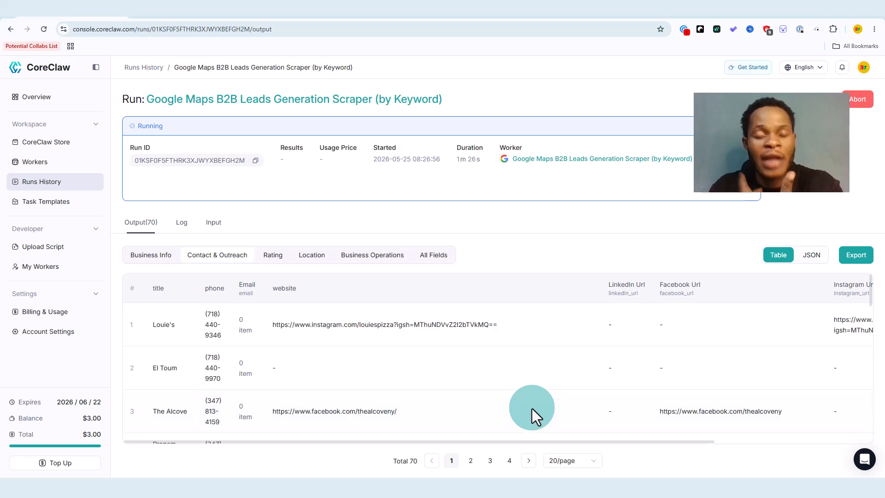
Step: Review the Rating, Location and All Fields views of the scraped results
{"action": "left_click", "coordinate": [273, 256]}
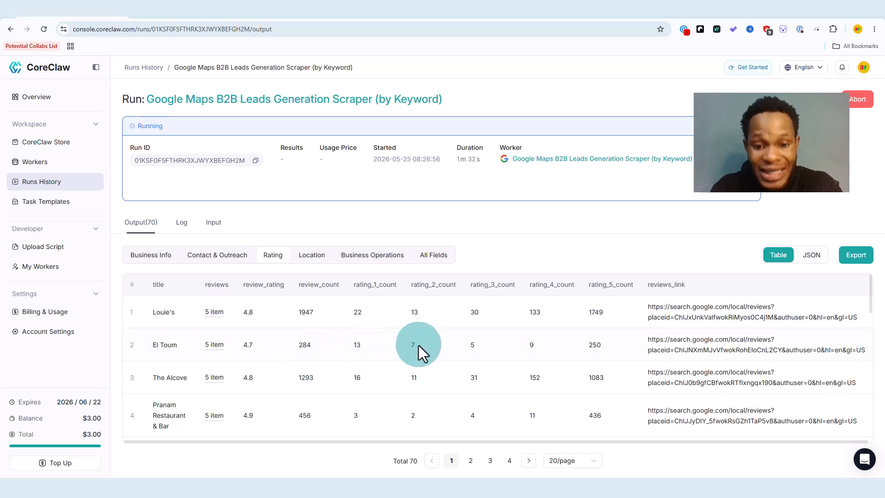
{"action": "left_click", "coordinate": [316, 258]}
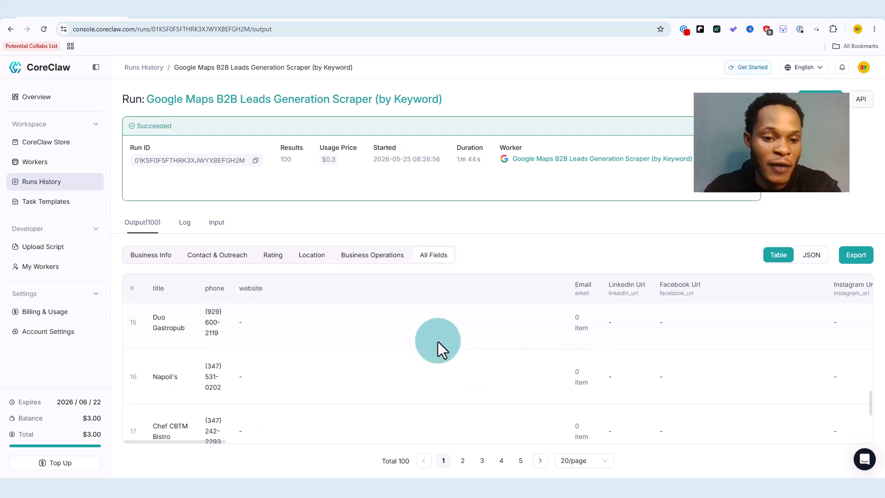
{"action": "scroll", "coordinate": [438, 342], "scroll_direction": "down", "scroll_amount": 4}
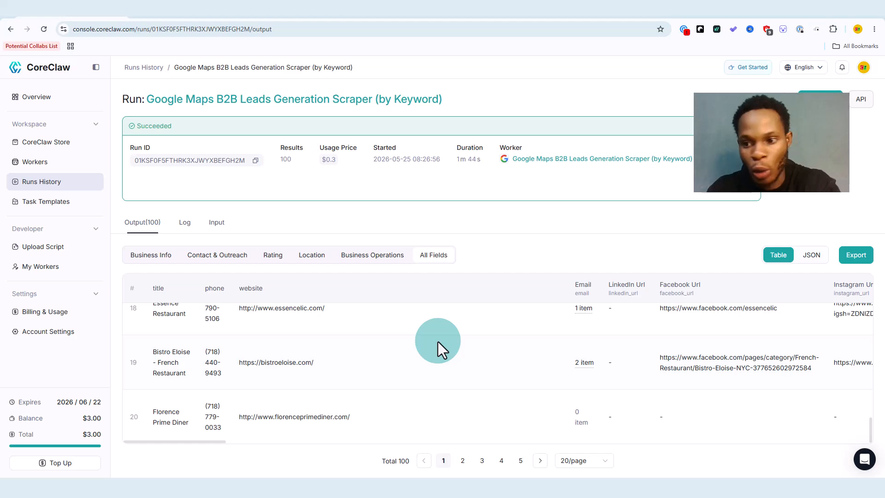
Step: Open the dataset export options and look through the selectable fields, leaving CSV format and all fields included
{"action": "left_click", "coordinate": [859, 256]}
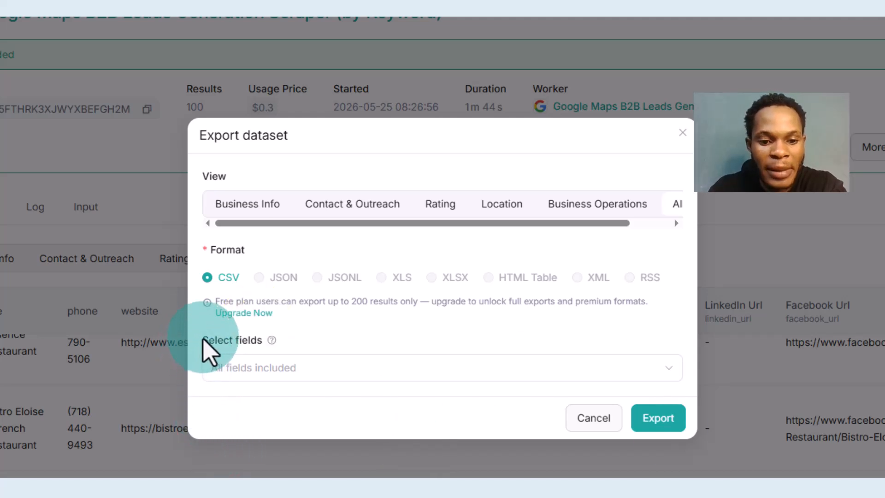
{"action": "left_click_drag", "start_coordinate": [202, 339], "coordinate": [335, 347]}
{"action": "left_click", "coordinate": [345, 339]}
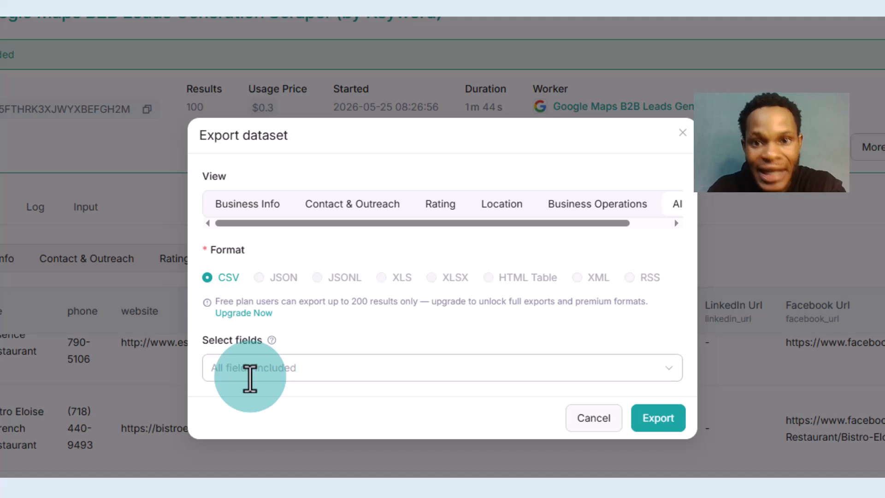
{"action": "left_click", "coordinate": [304, 370]}
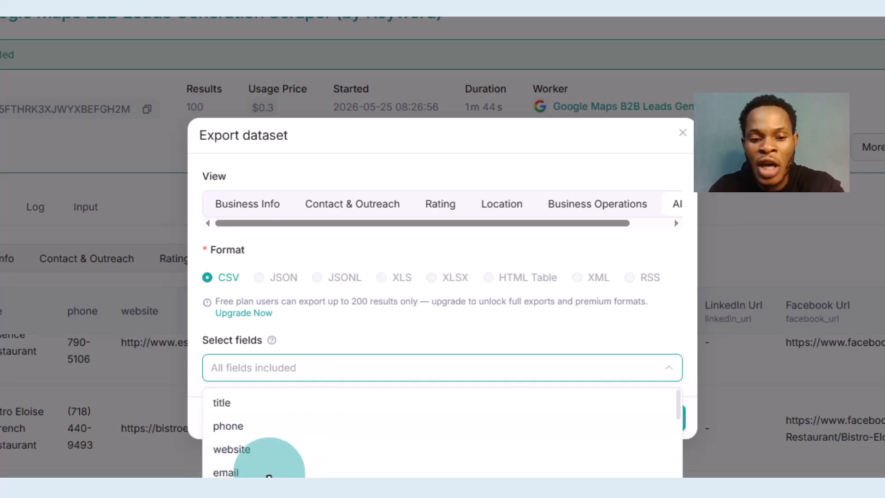
{"action": "scroll", "coordinate": [264, 465], "scroll_direction": "down", "scroll_amount": 10}
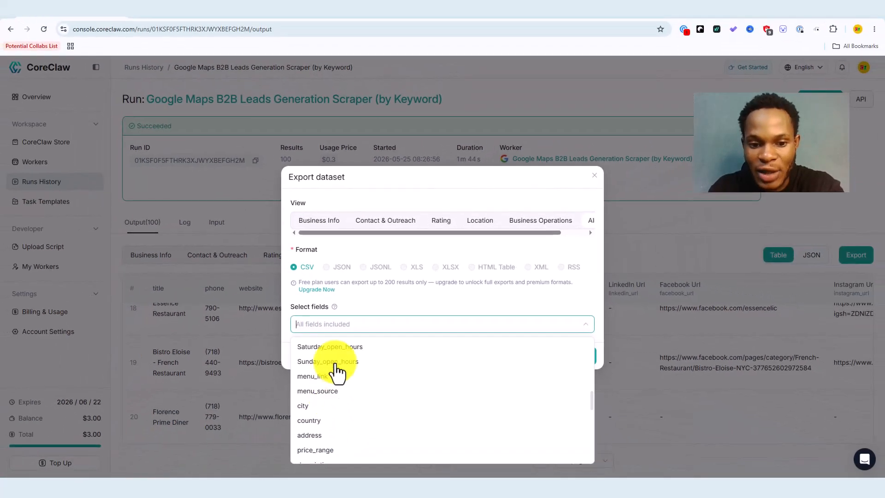
{"action": "left_click", "coordinate": [362, 307]}
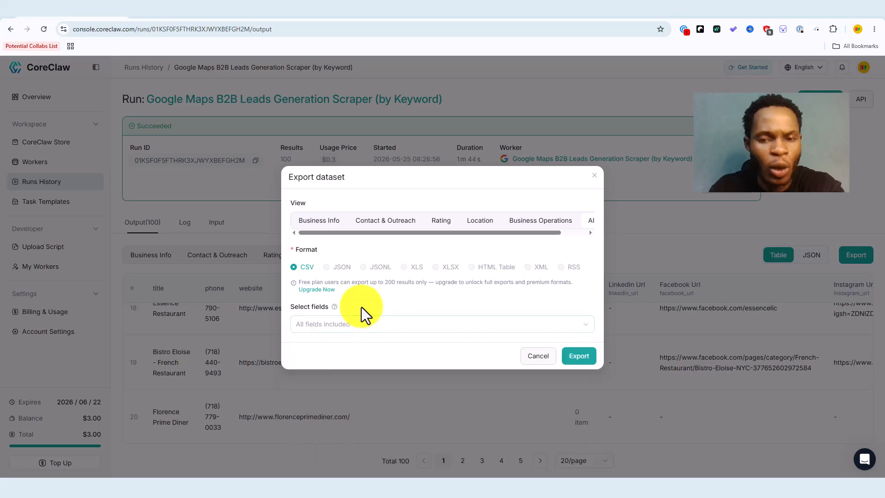
Step: Export the dataset as CSV with all fields and open the downloaded file in Excel from the browser's download history
{"action": "left_click", "coordinate": [573, 359]}
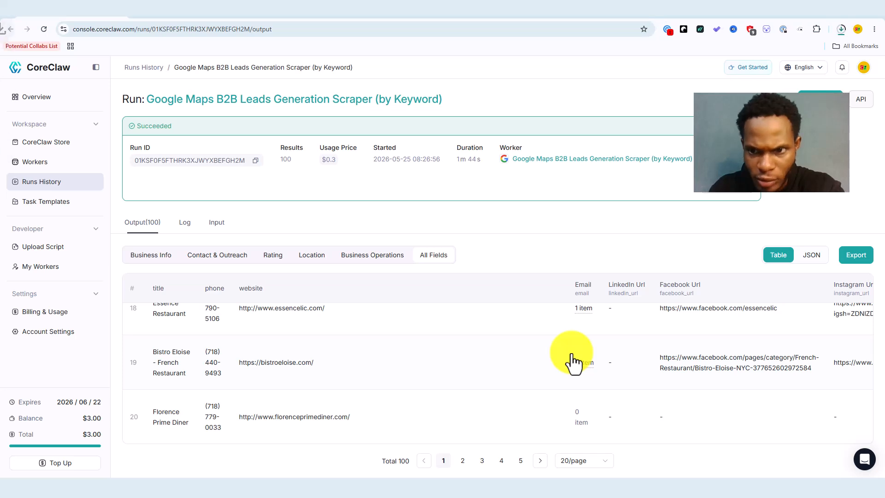
{"action": "left_click", "coordinate": [840, 29]}
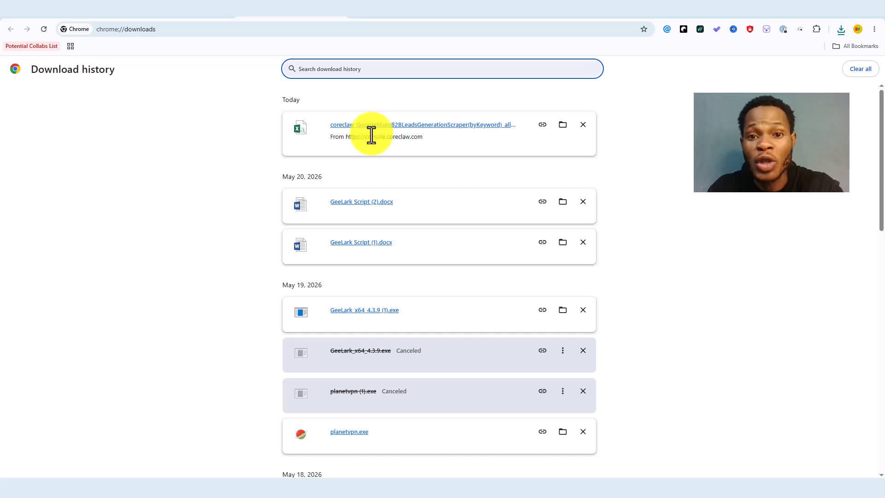
{"action": "right_click", "coordinate": [391, 130]}
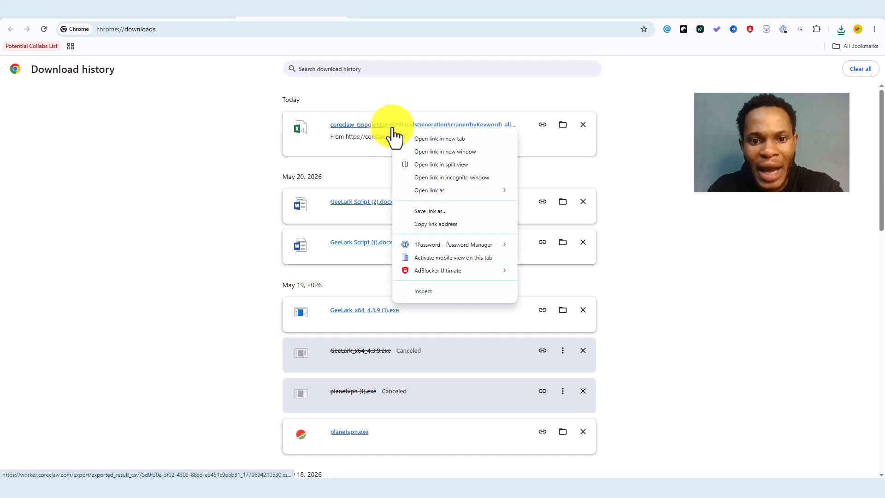
{"action": "left_click", "coordinate": [407, 137]}
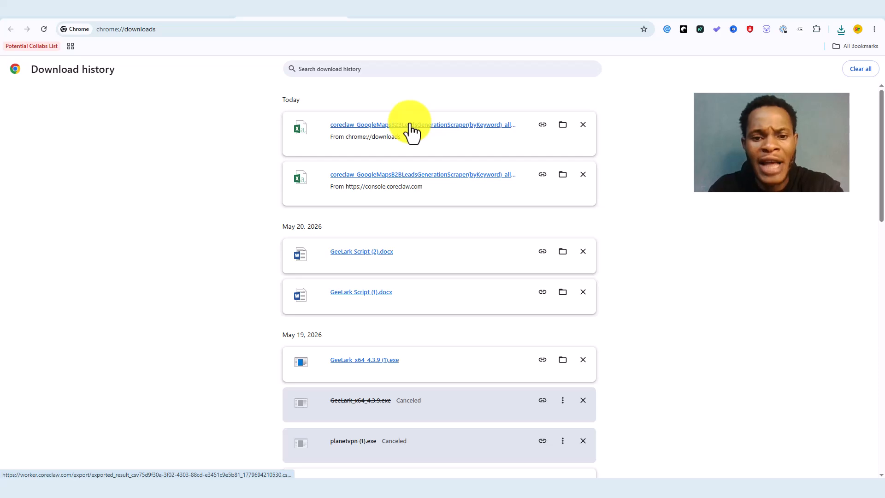
{"action": "left_click", "coordinate": [412, 132]}
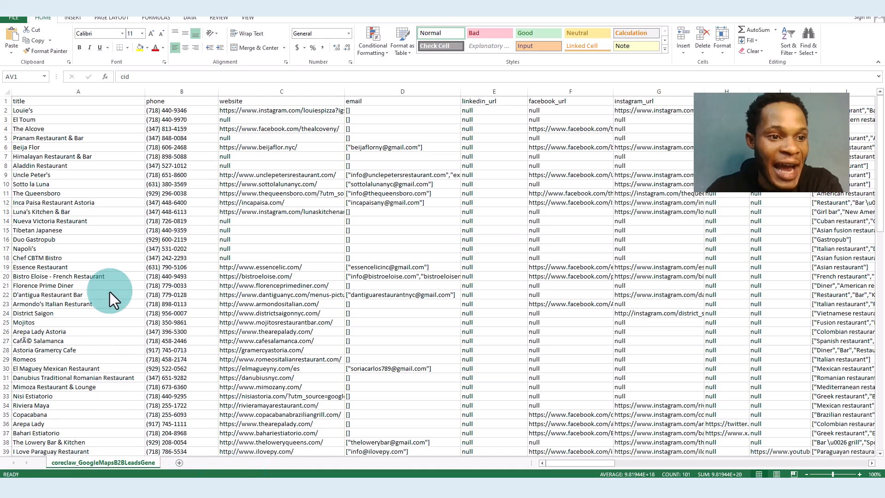
Step: Examine the title, phone, website and email columns of the exported leads spreadsheet
{"action": "left_click", "coordinate": [43, 91]}
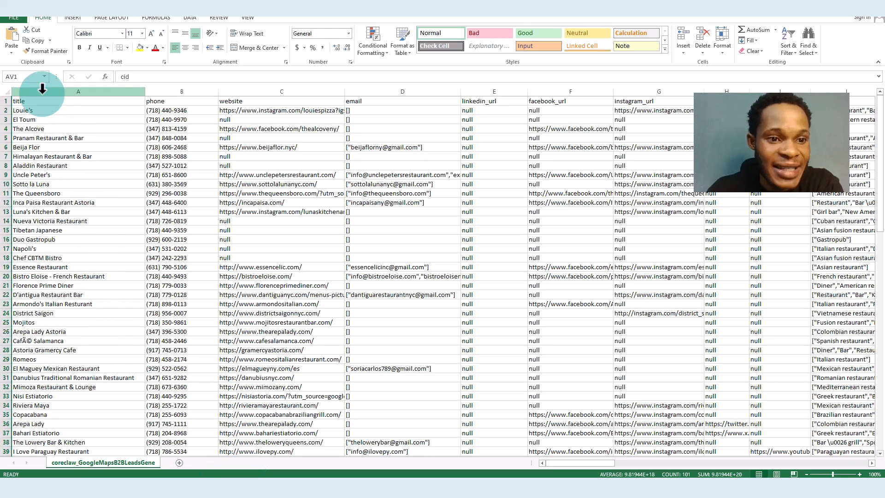
{"action": "left_click", "coordinate": [161, 97]}
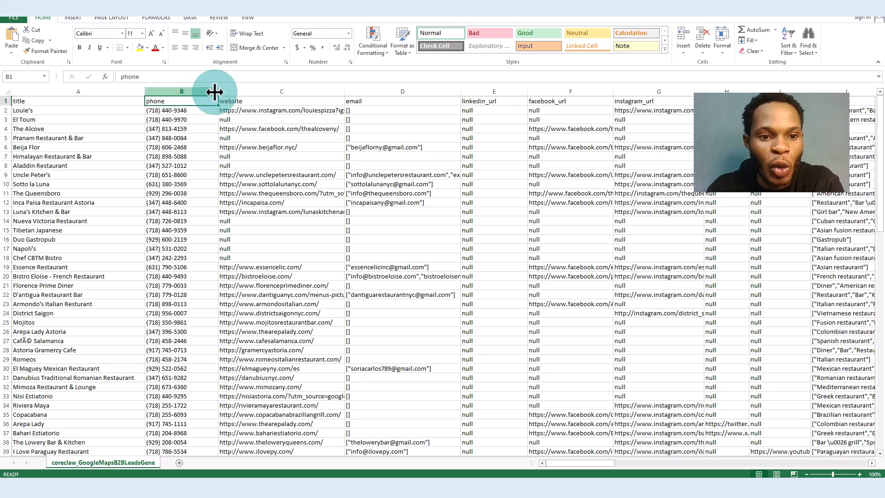
{"action": "left_click", "coordinate": [234, 98]}
{"action": "left_click", "coordinate": [235, 90]}
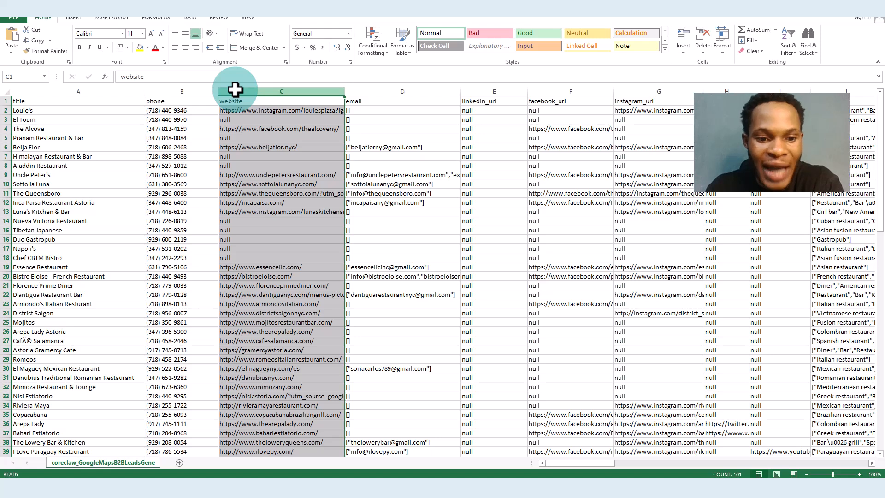
{"action": "left_click", "coordinate": [392, 88]}
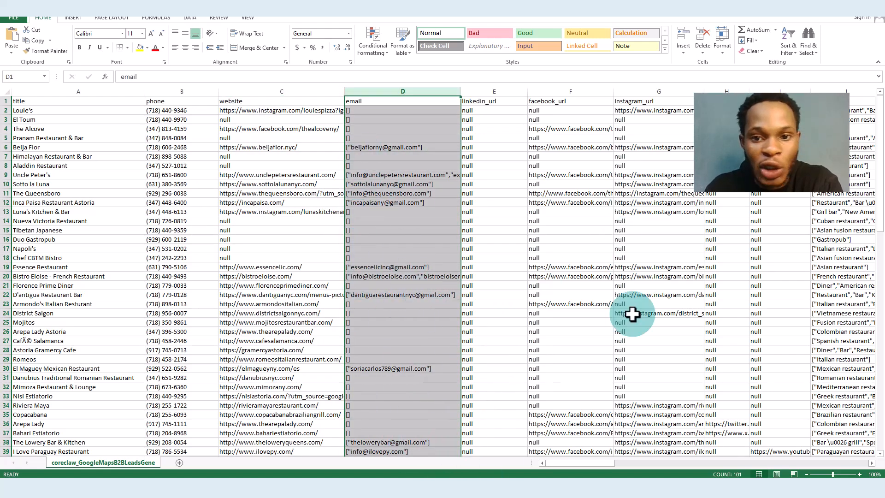
Step: Review the LinkedIn, Facebook, Instagram and Twitter URL columns for the exported businesses
{"action": "left_click", "coordinate": [470, 91]}
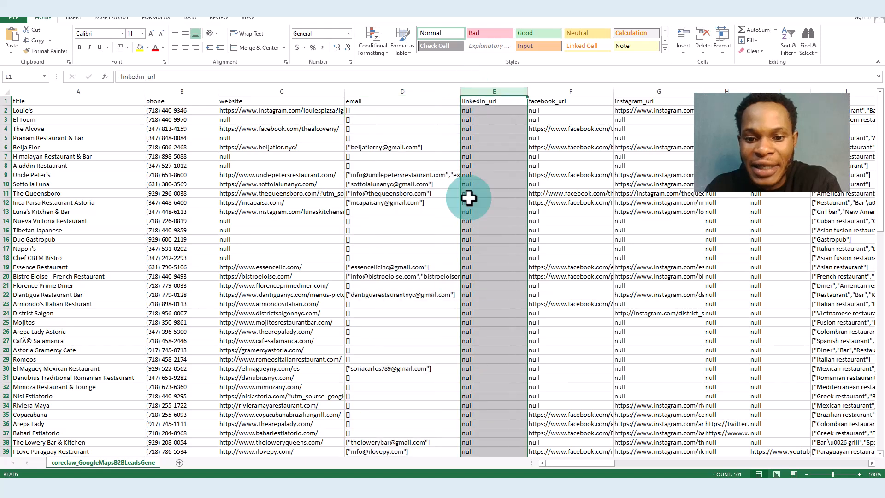
{"action": "scroll", "coordinate": [465, 212], "scroll_direction": "down", "scroll_amount": 3}
{"action": "scroll", "coordinate": [464, 230], "scroll_direction": "down", "scroll_amount": 1}
{"action": "scroll", "coordinate": [463, 230], "scroll_direction": "up", "scroll_amount": 5}
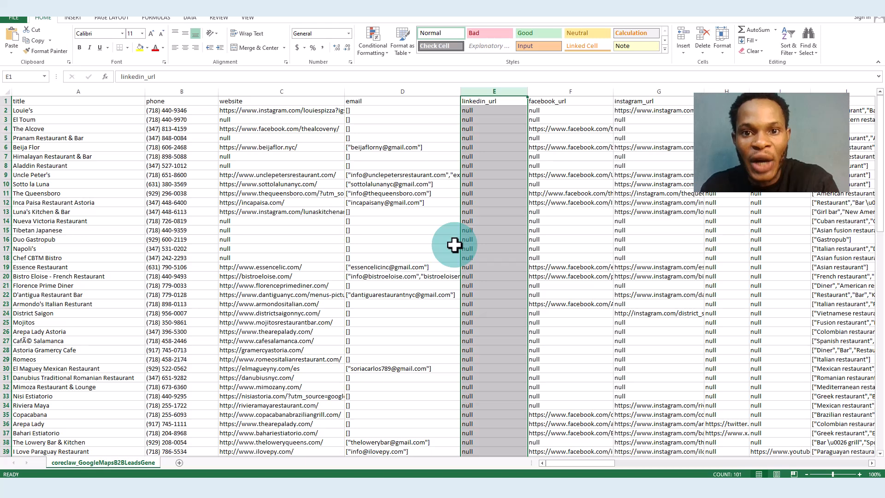
{"action": "left_click", "coordinate": [588, 92]}
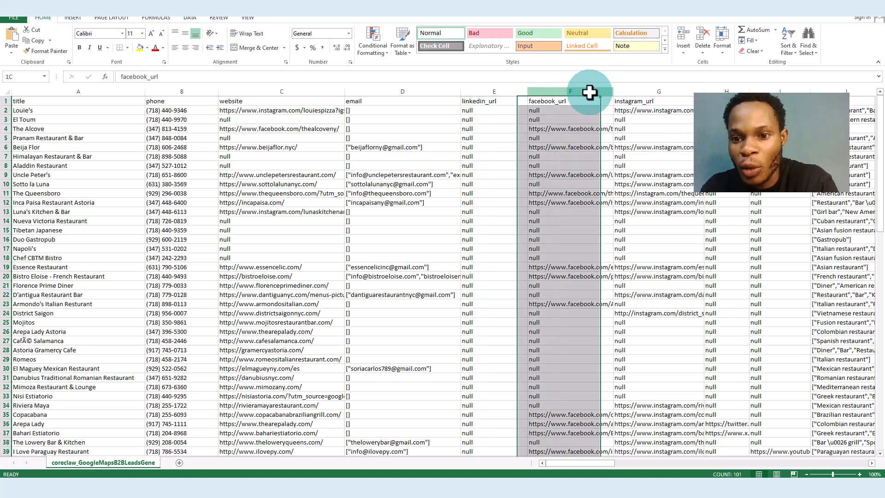
{"action": "left_click", "coordinate": [698, 91]}
{"action": "left_click", "coordinate": [712, 87]}
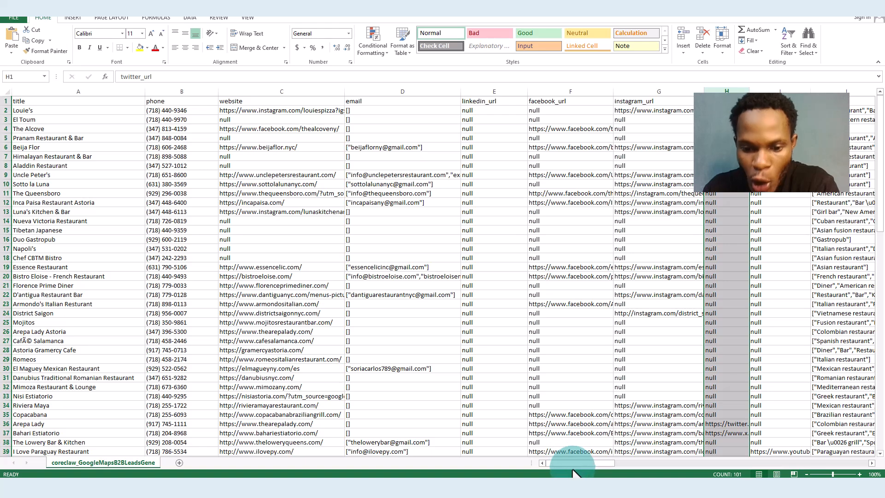
Step: Inspect the review rating, reviews link, rating count and opening hours columns further along the spreadsheet
{"action": "left_click_drag", "start_coordinate": [574, 463], "coordinate": [606, 468]}
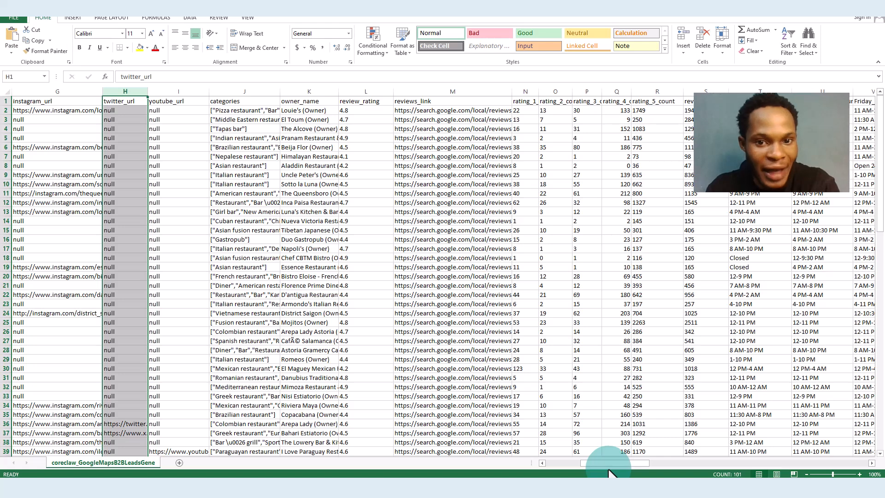
{"action": "left_click", "coordinate": [375, 91]}
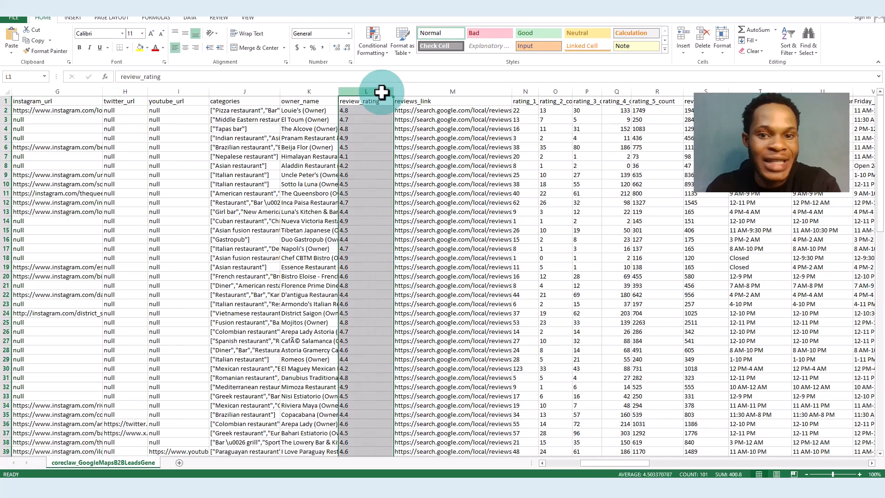
{"action": "left_click", "coordinate": [469, 90]}
{"action": "left_click_drag", "start_coordinate": [624, 463], "coordinate": [592, 463]}
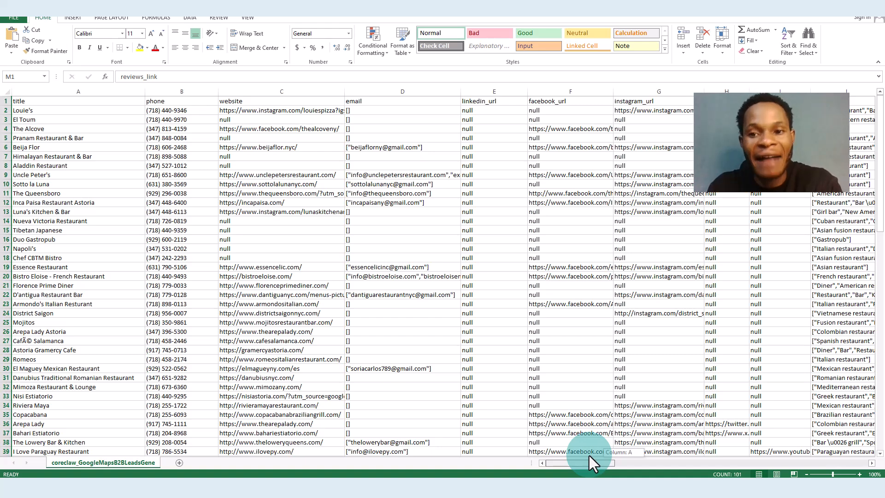
{"action": "left_click_drag", "start_coordinate": [589, 455], "coordinate": [630, 470]}
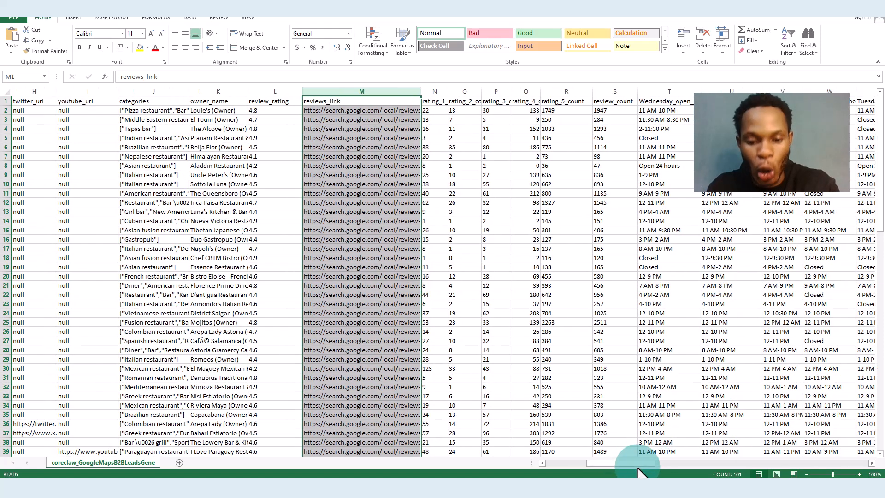
Step: Switch back to CoreClaw in the browser, open the CoreClaw Store and browse the available scrapers
{"action": "left_click", "coordinate": [313, 490]}
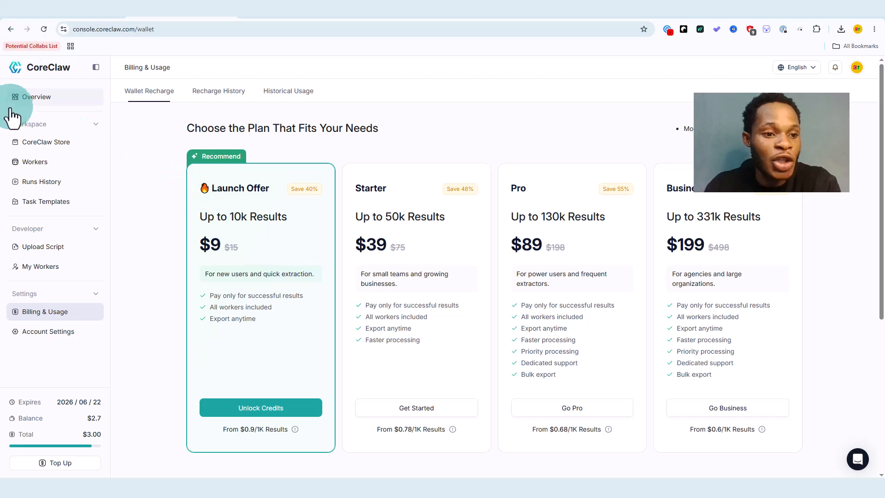
{"action": "left_click", "coordinate": [29, 146]}
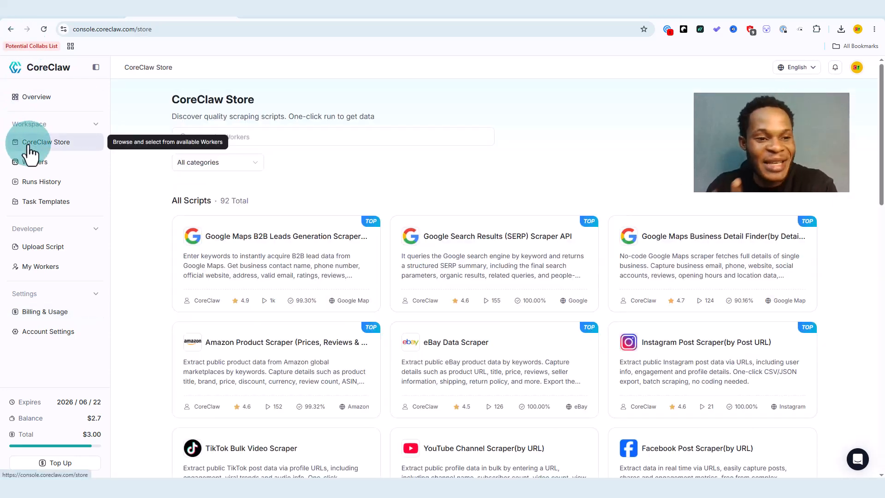
{"action": "scroll", "coordinate": [399, 288], "scroll_direction": "down", "scroll_amount": 2}
{"action": "scroll", "coordinate": [401, 295], "scroll_direction": "down", "scroll_amount": 2}
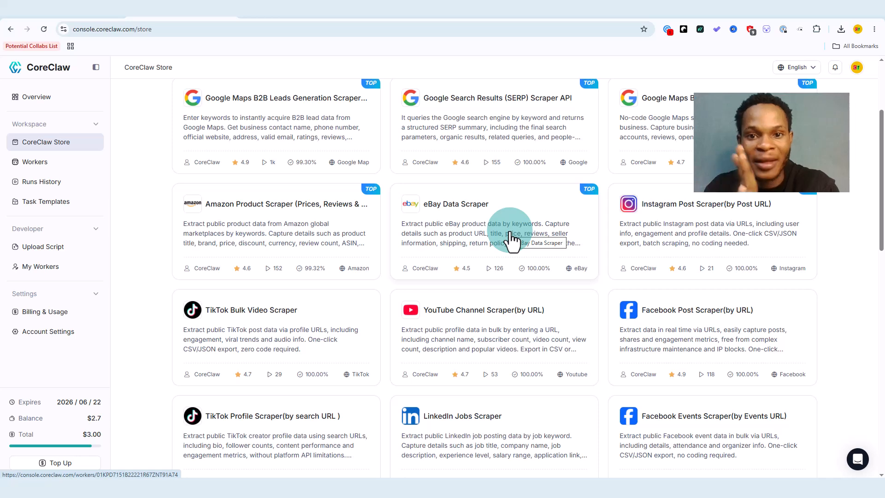
{"action": "scroll", "coordinate": [511, 239], "scroll_direction": "down", "scroll_amount": 2}
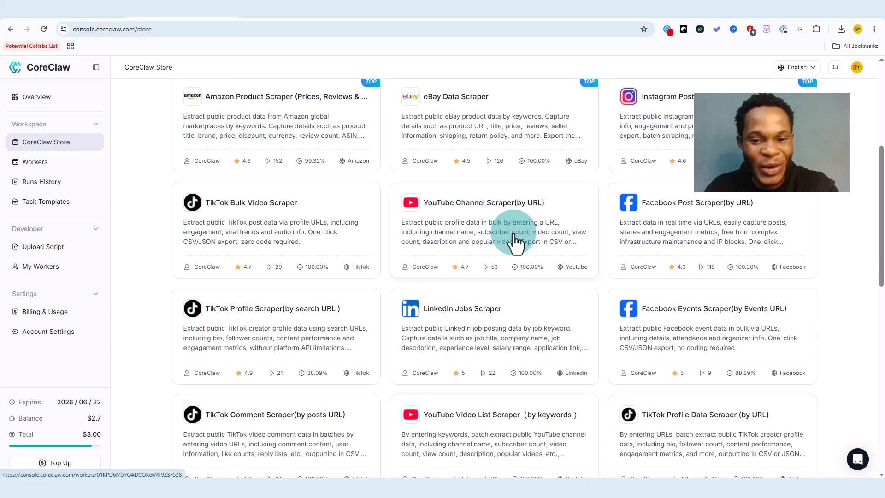